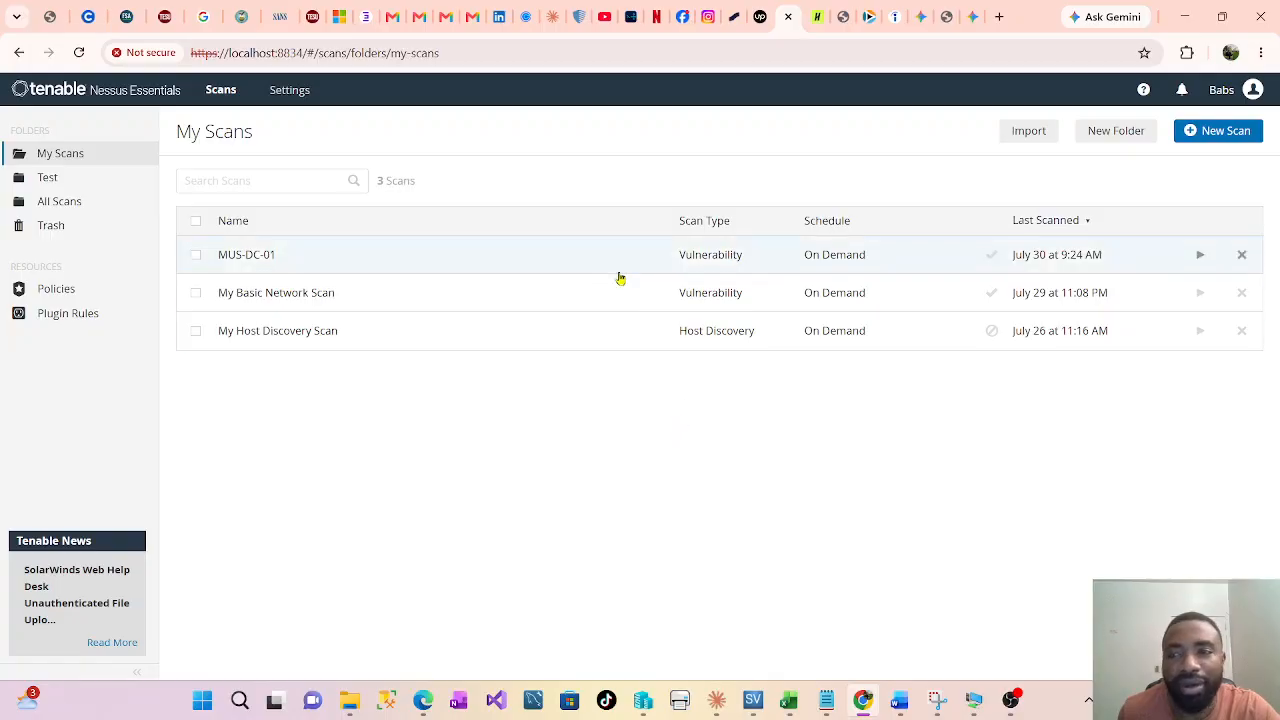
# Step: Create a new scan from the Basic Network Scan template
pyautogui.click(1225, 133)
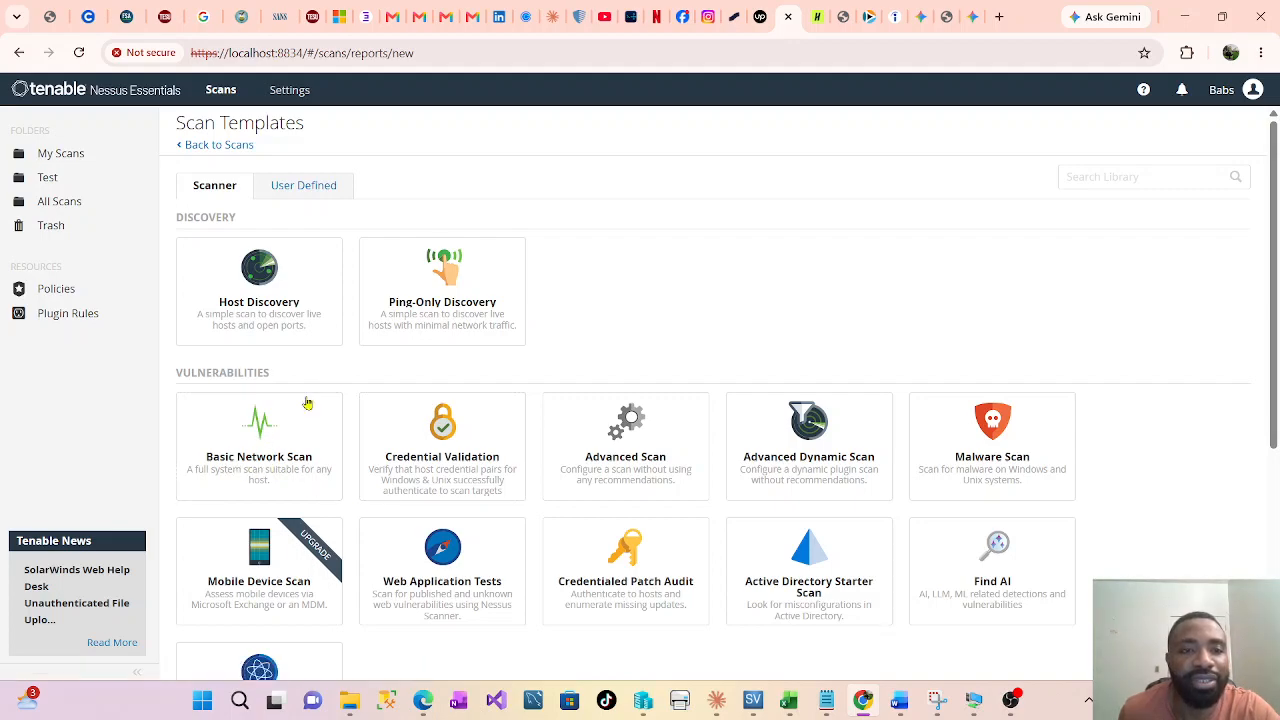
pyautogui.click(268, 462)
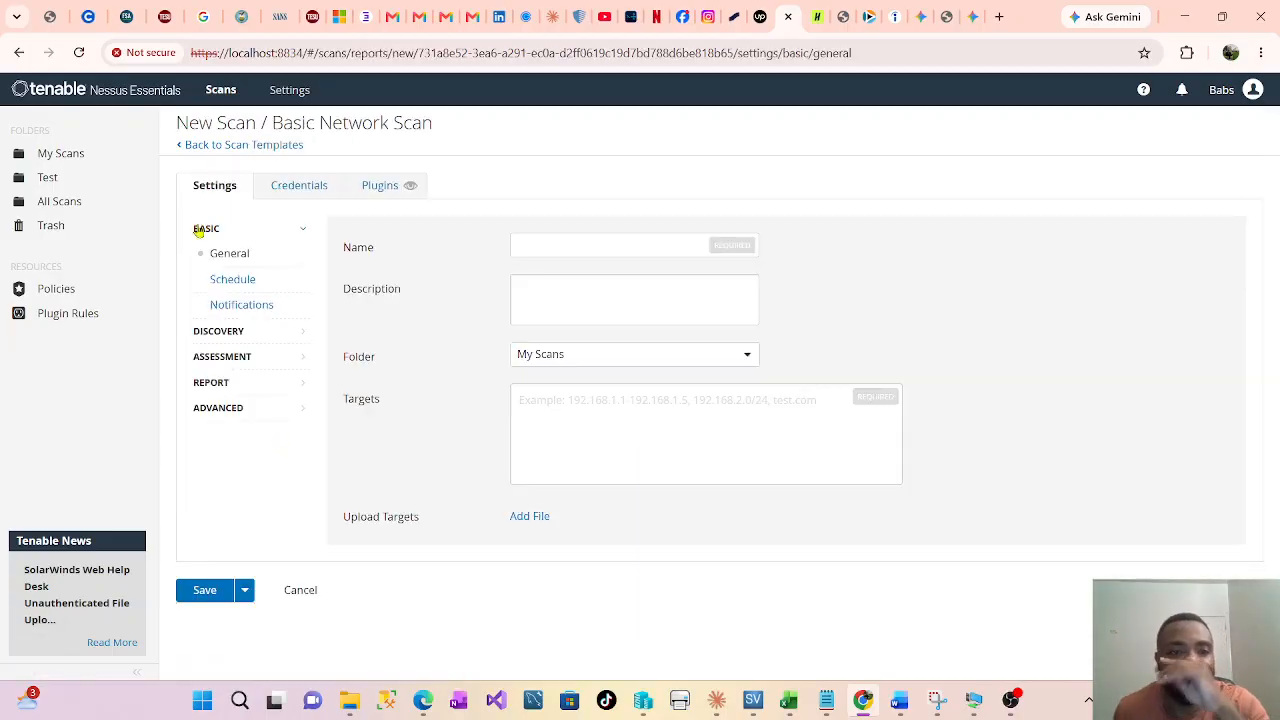
# Step: Examine the new scan's schedule options and its assessment, report and advanced settings, leaving the schedule disabled
pyautogui.click(220, 283)
pyautogui.click(523, 247)
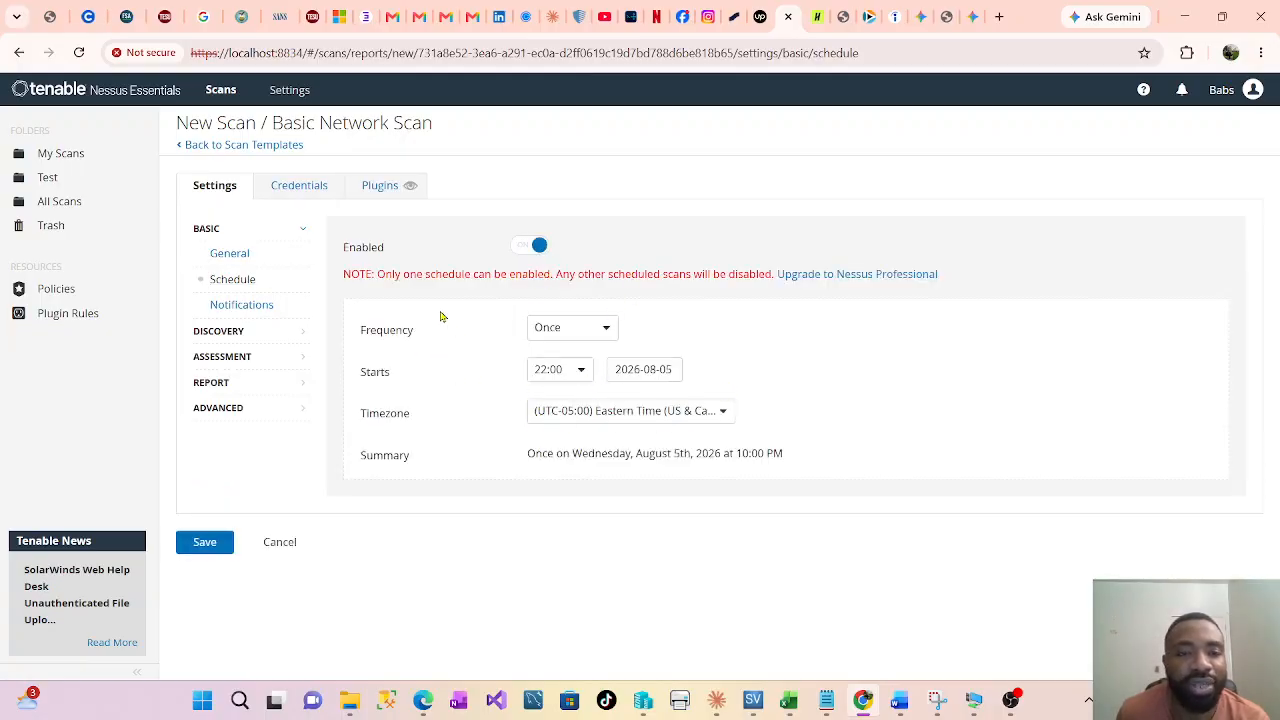
pyautogui.click(528, 248)
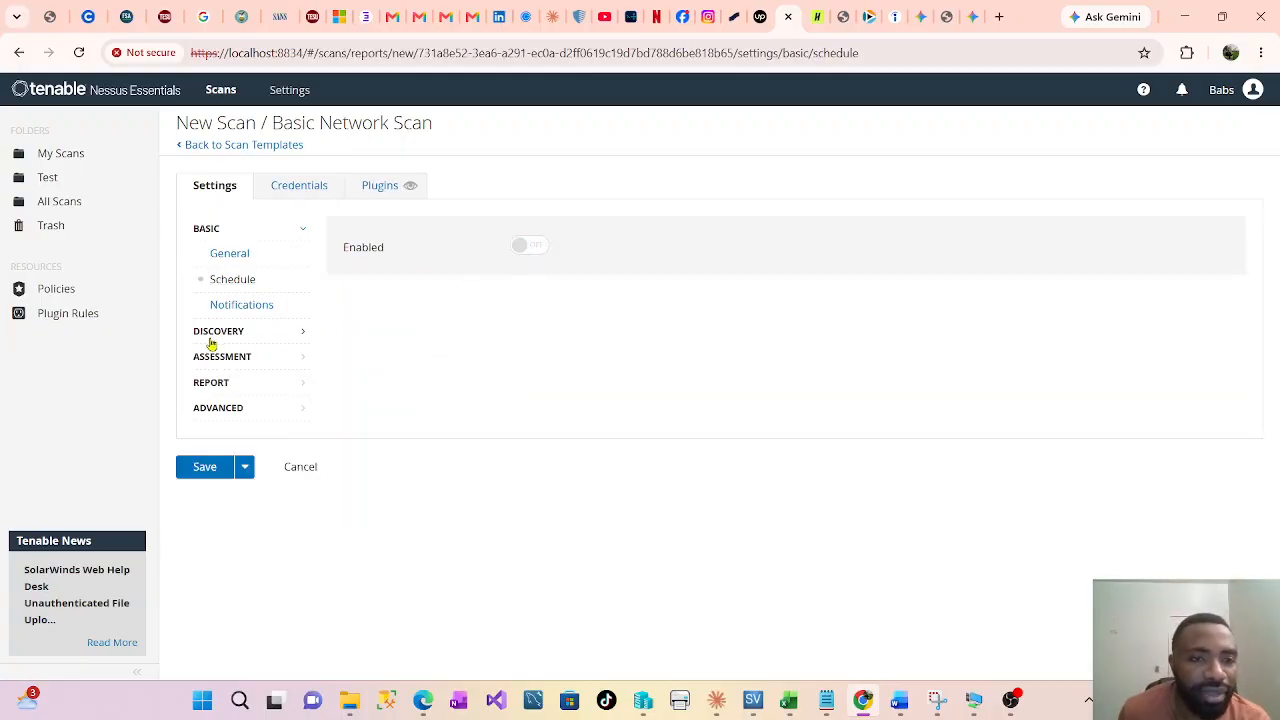
pyautogui.click(246, 360)
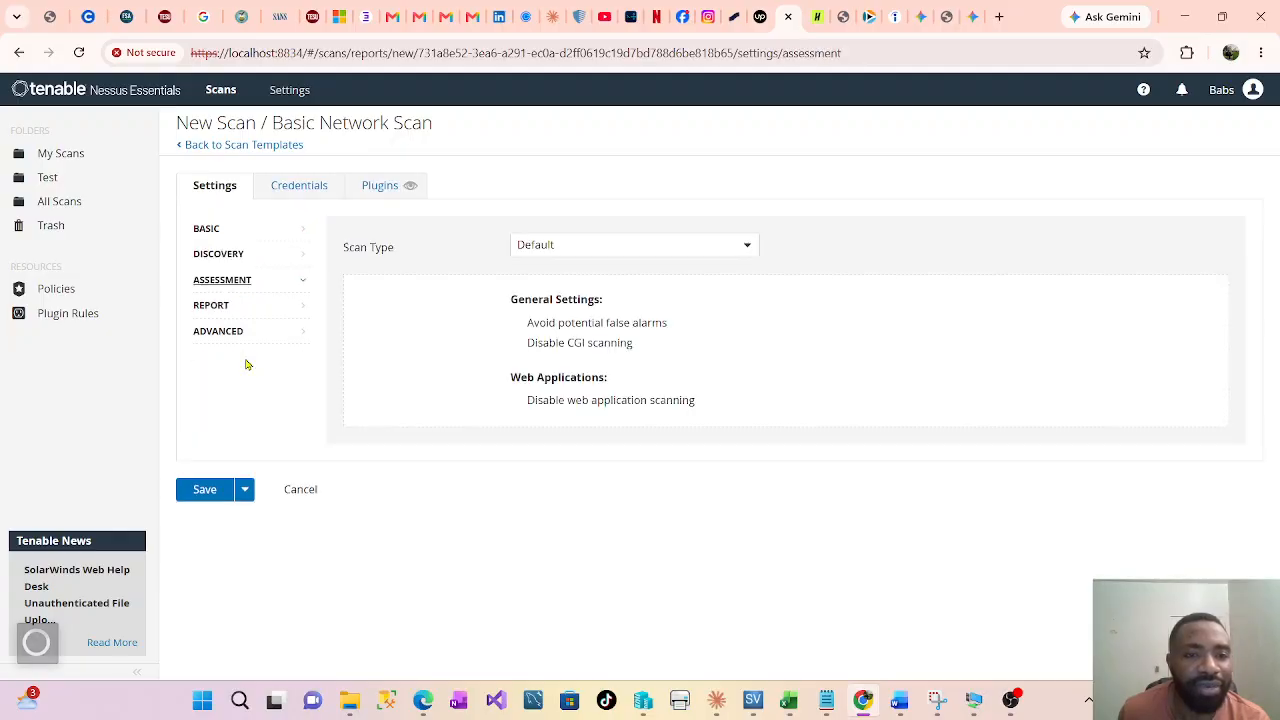
pyautogui.click(229, 304)
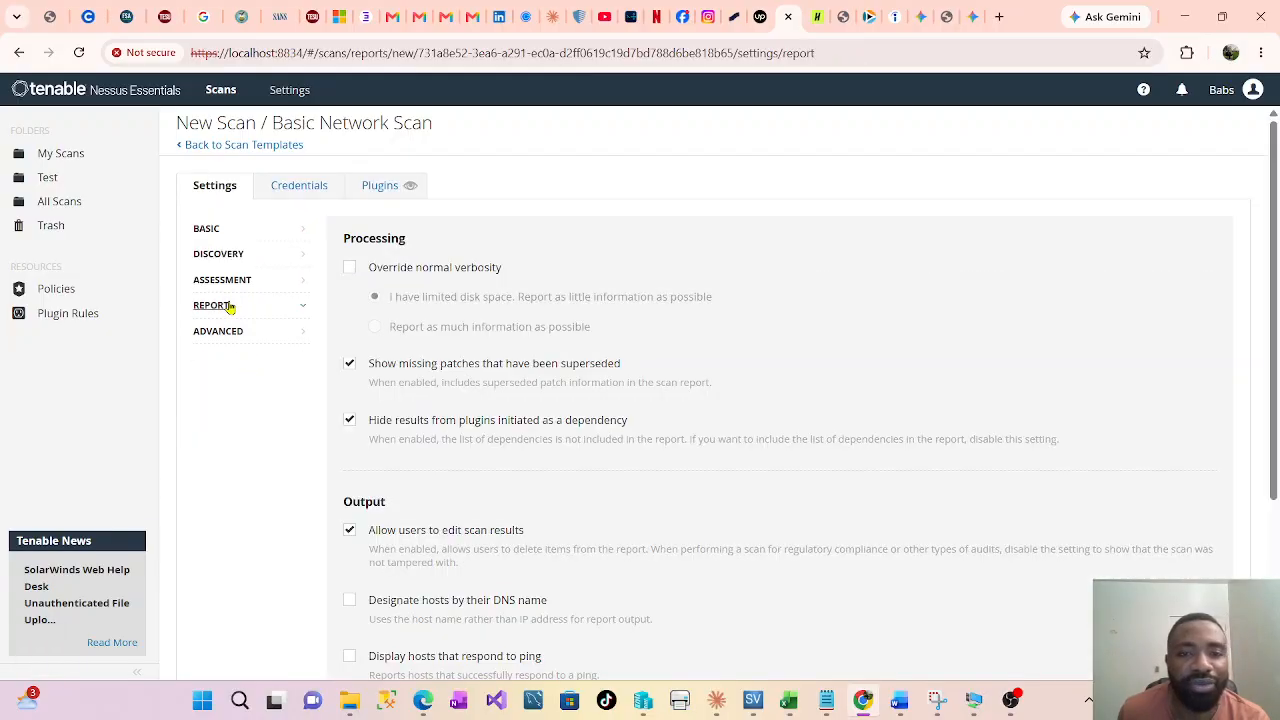
pyautogui.click(217, 331)
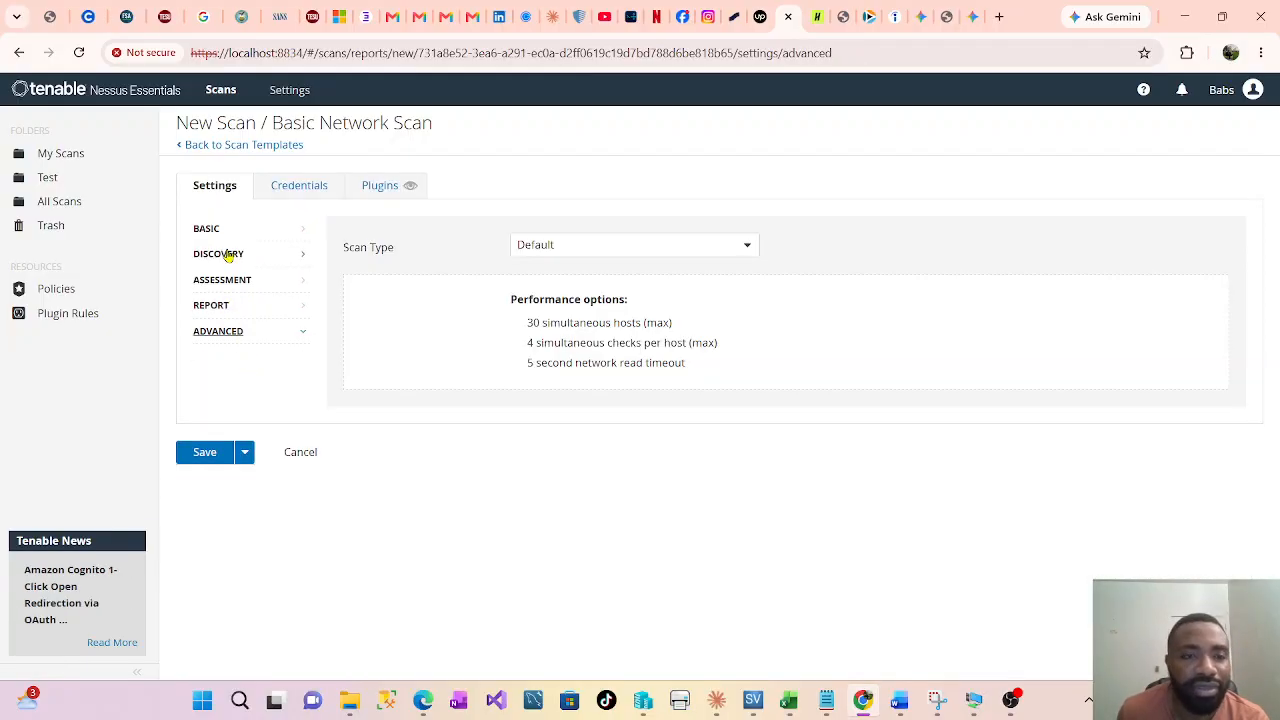
pyautogui.click(213, 229)
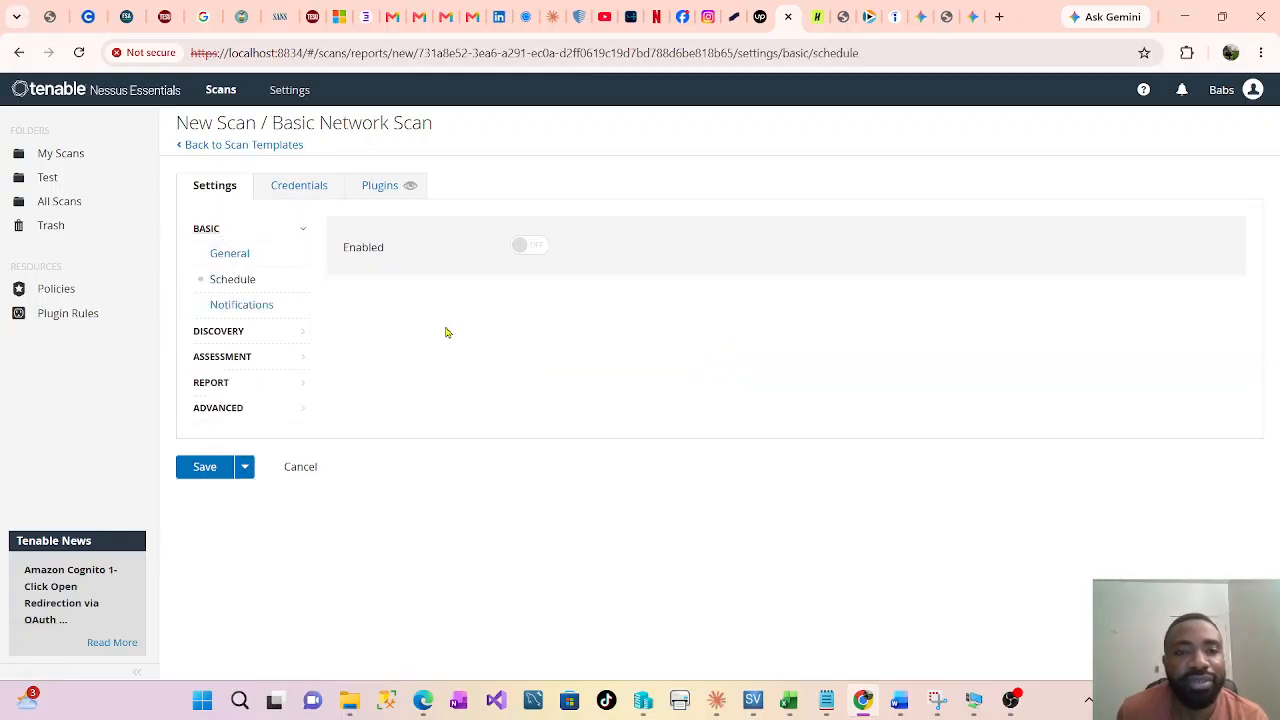
# Step: In the scan's general settings, enter the name "Demo" and the description "Scan my windows server 2022"
pyautogui.click(240, 256)
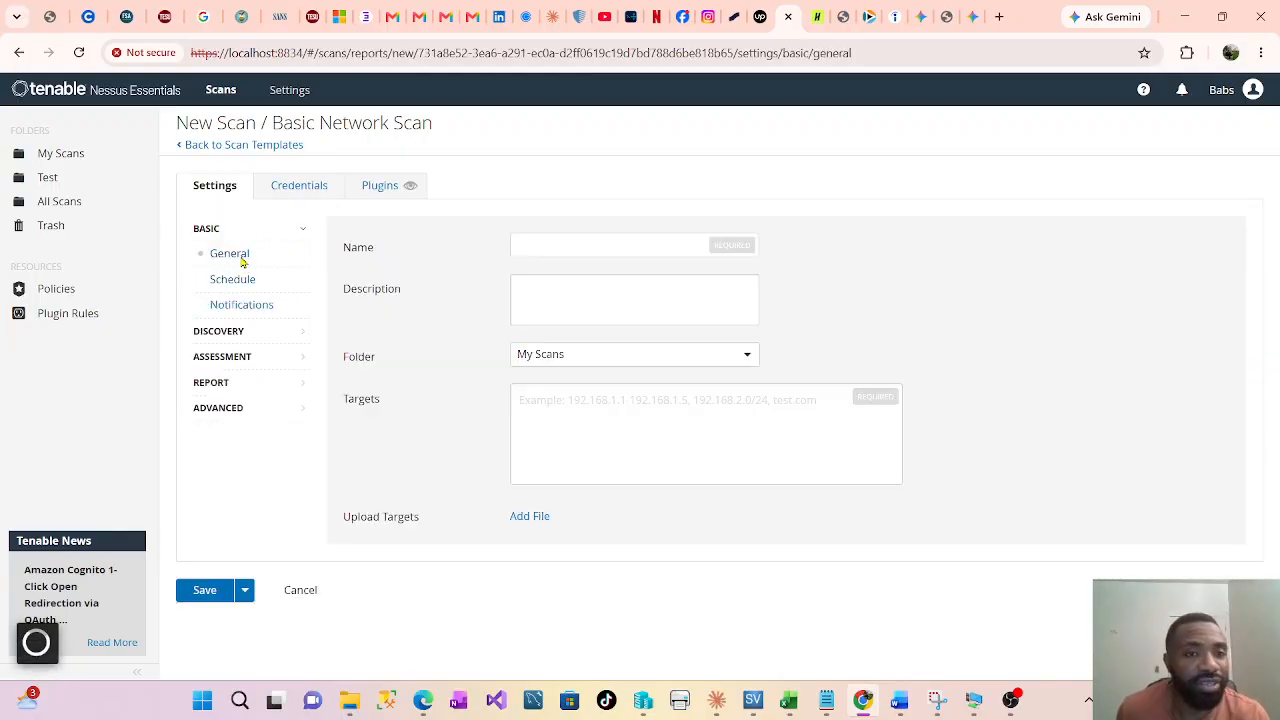
pyautogui.click(563, 248)
pyautogui.write('D')
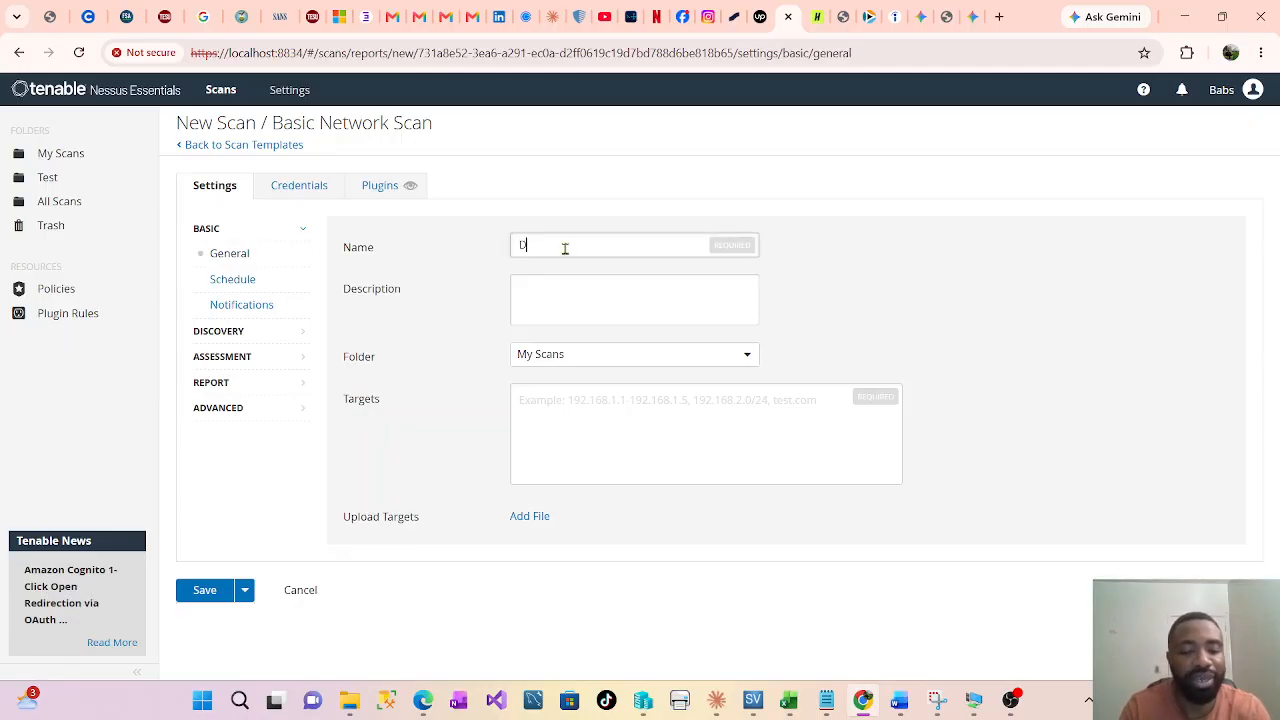
pyautogui.write('emo')
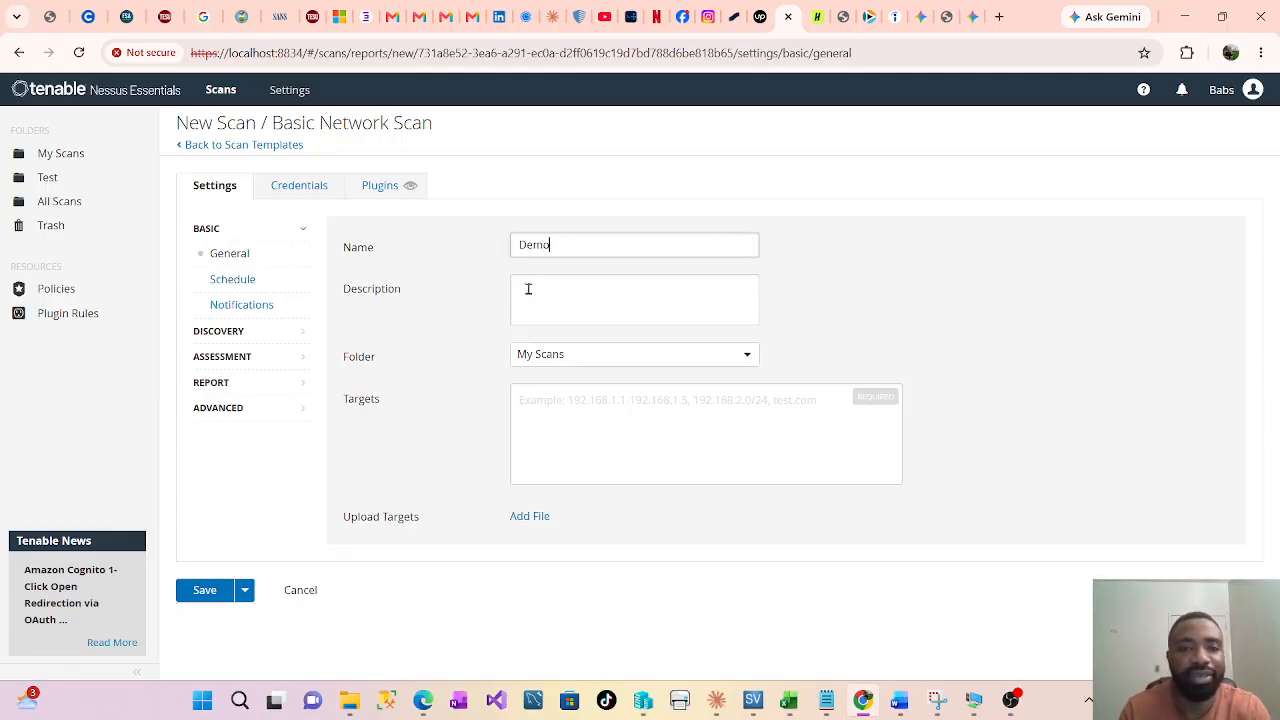
pyautogui.click(531, 288)
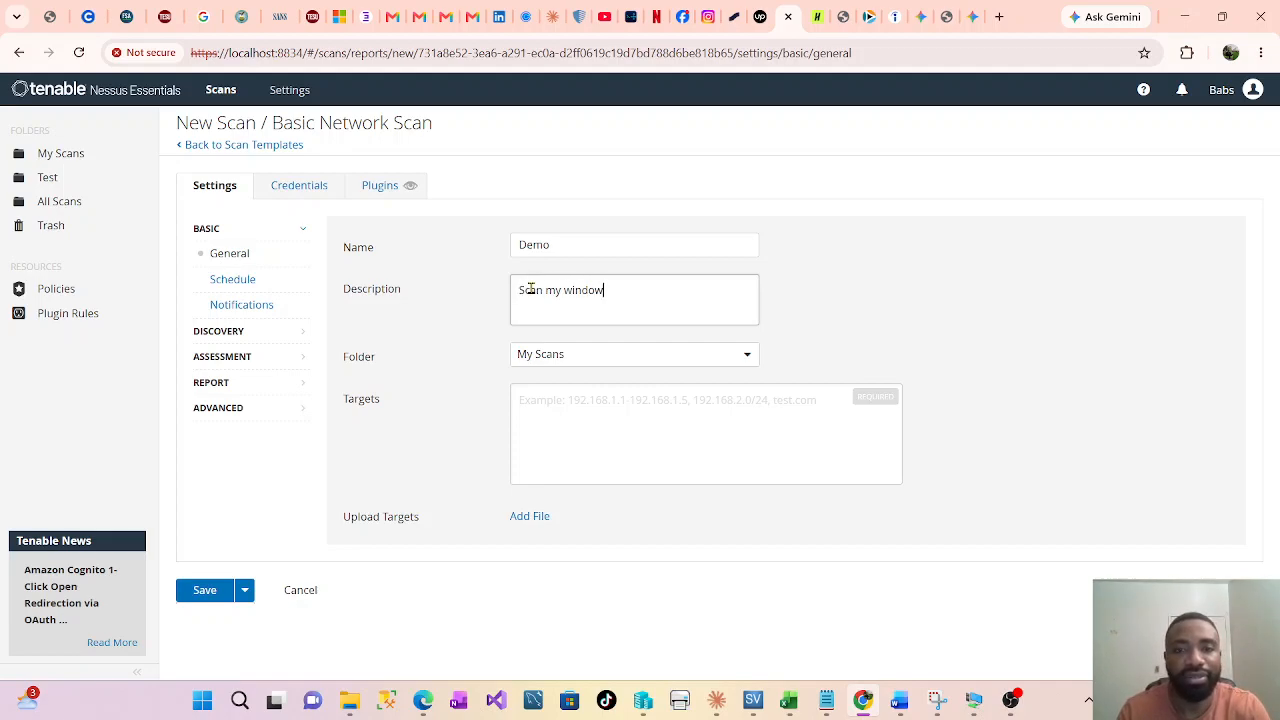
pyautogui.write('Scan my windows serv')
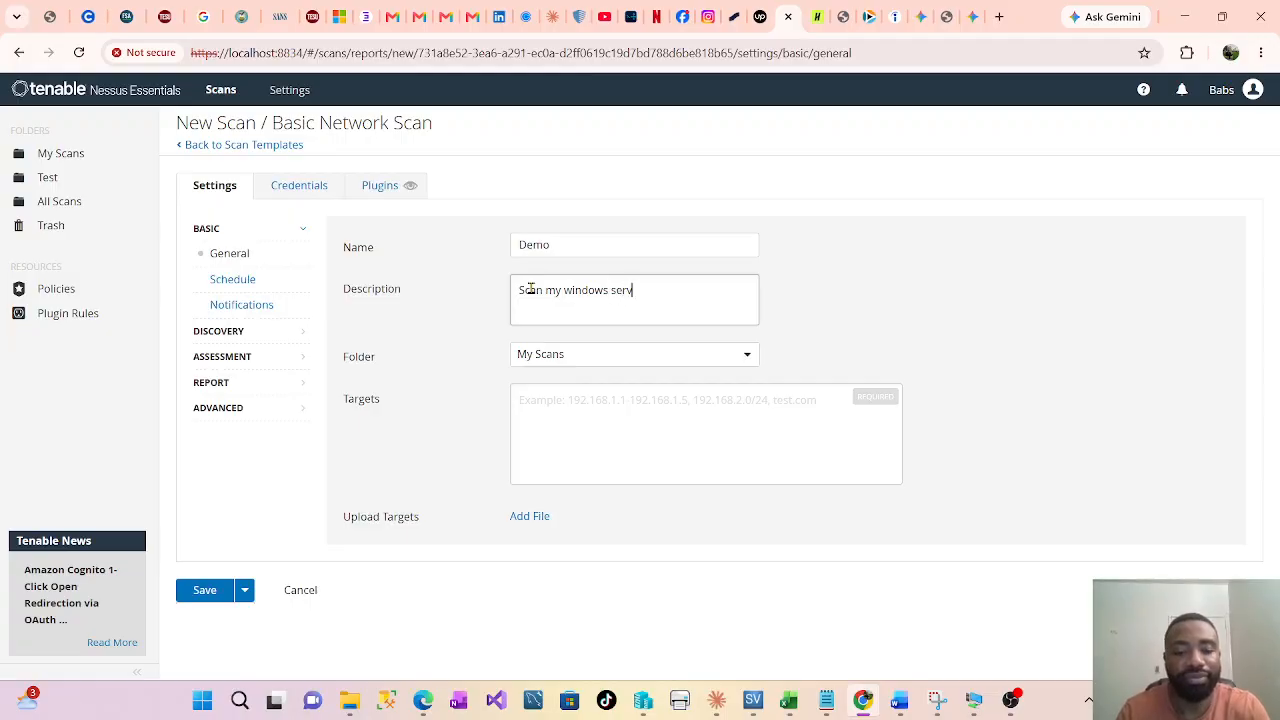
pyautogui.write('er')
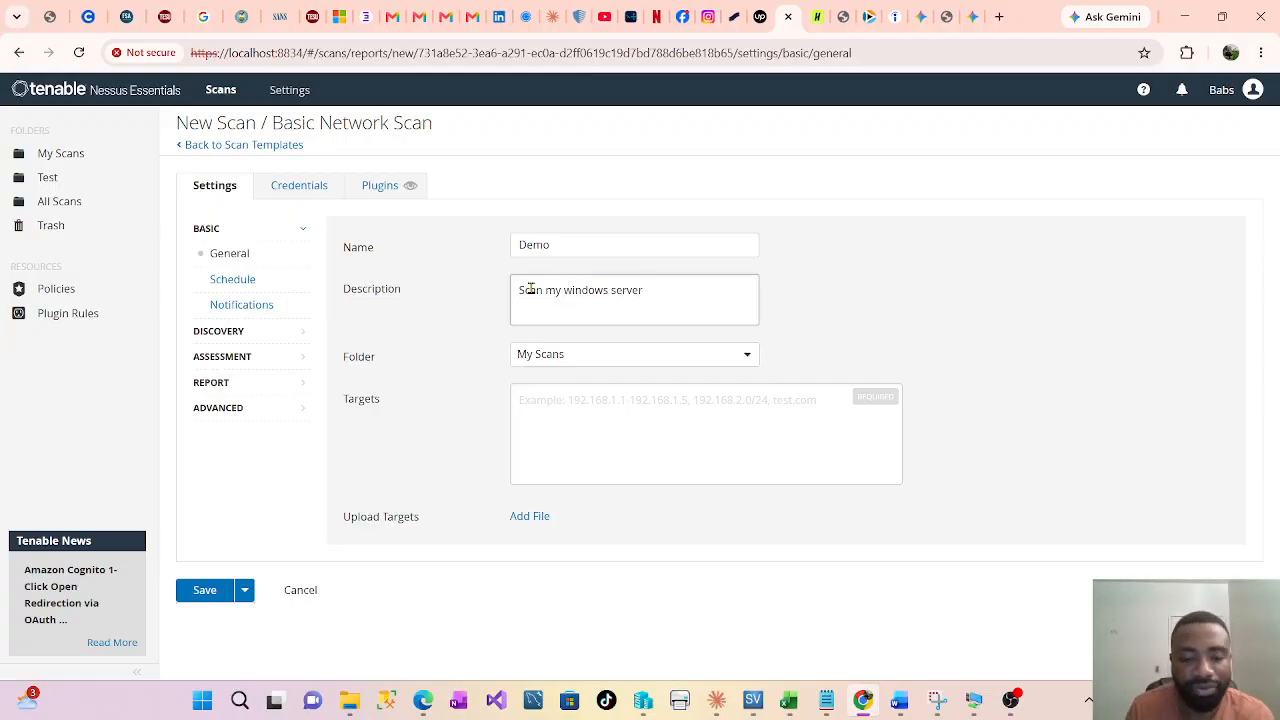
pyautogui.write(' 2022')
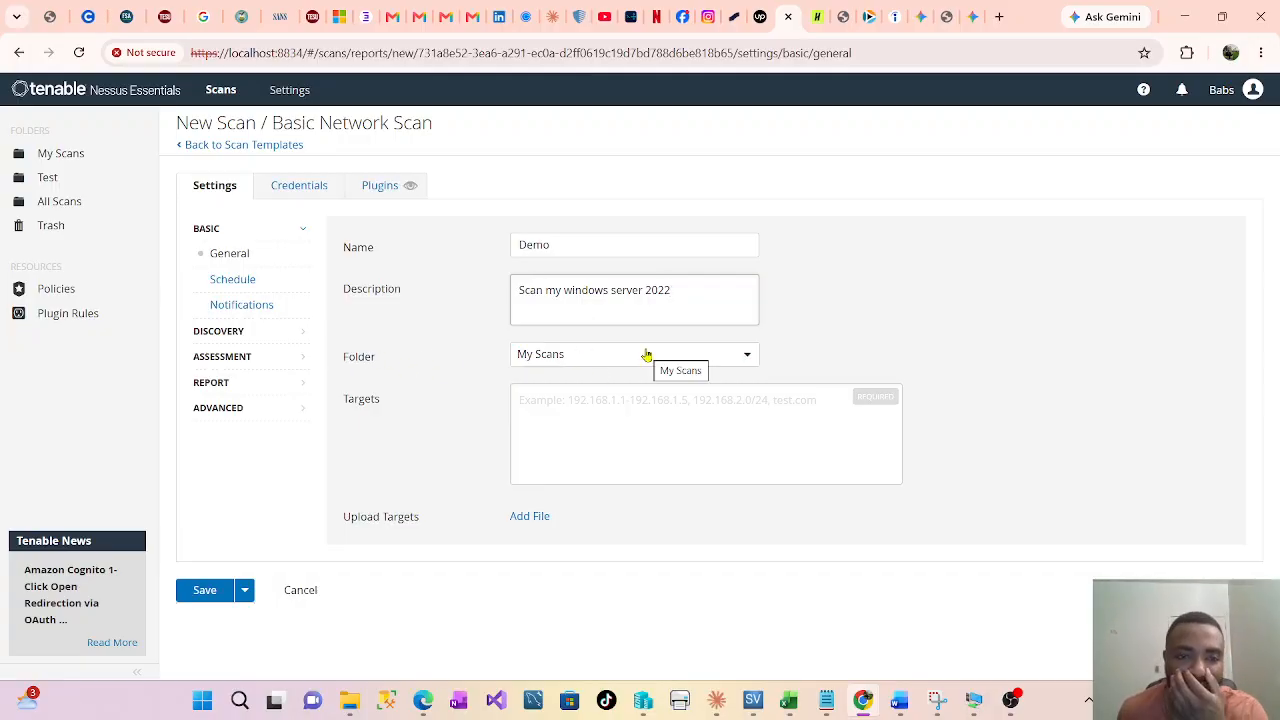
# Step: Switch to the MUS-DC-01 virtual machine, look up its Ethernet IP address in Server Manager, and return to the Nessus scan form
pyautogui.click(558, 398)
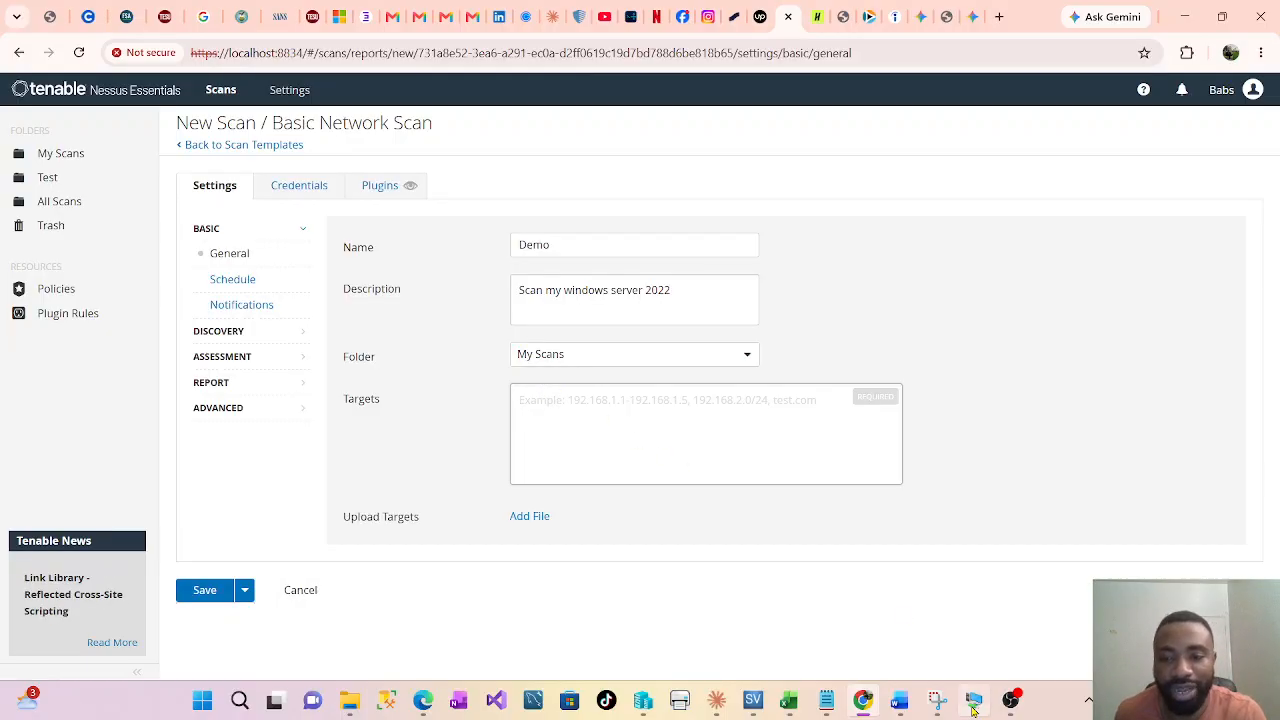
pyautogui.moveTo(976, 712)
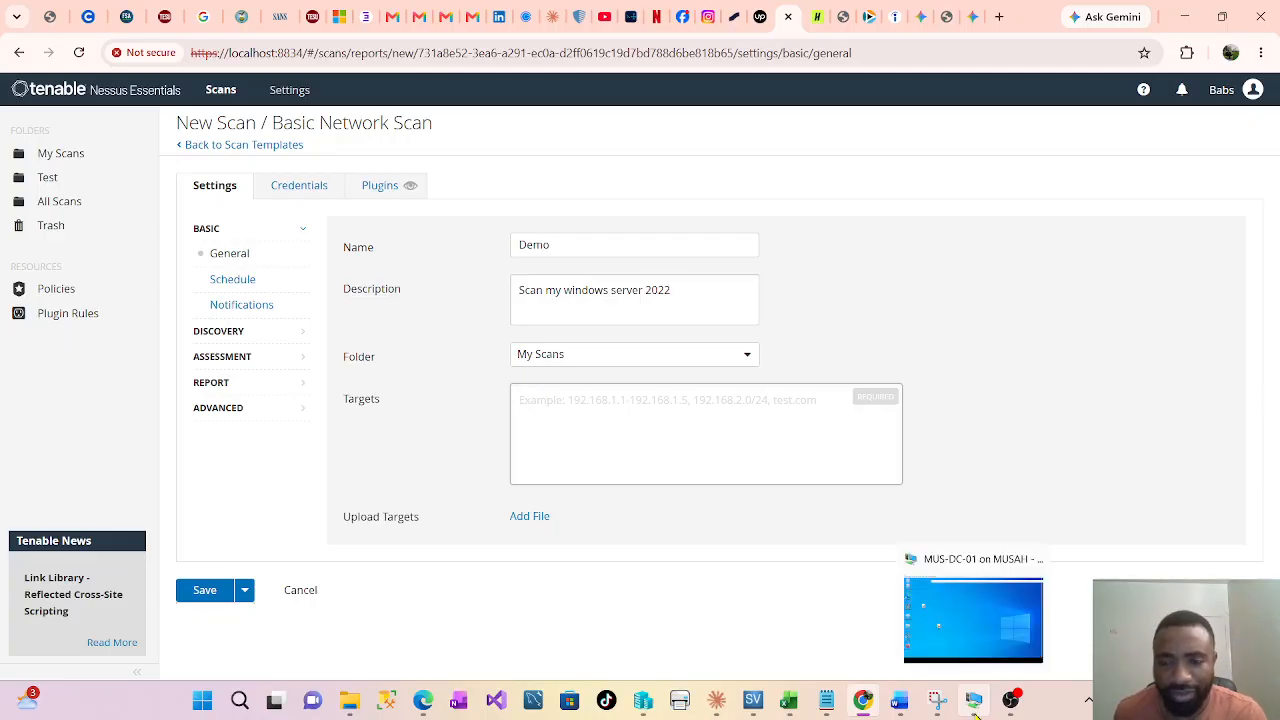
pyautogui.click(976, 712)
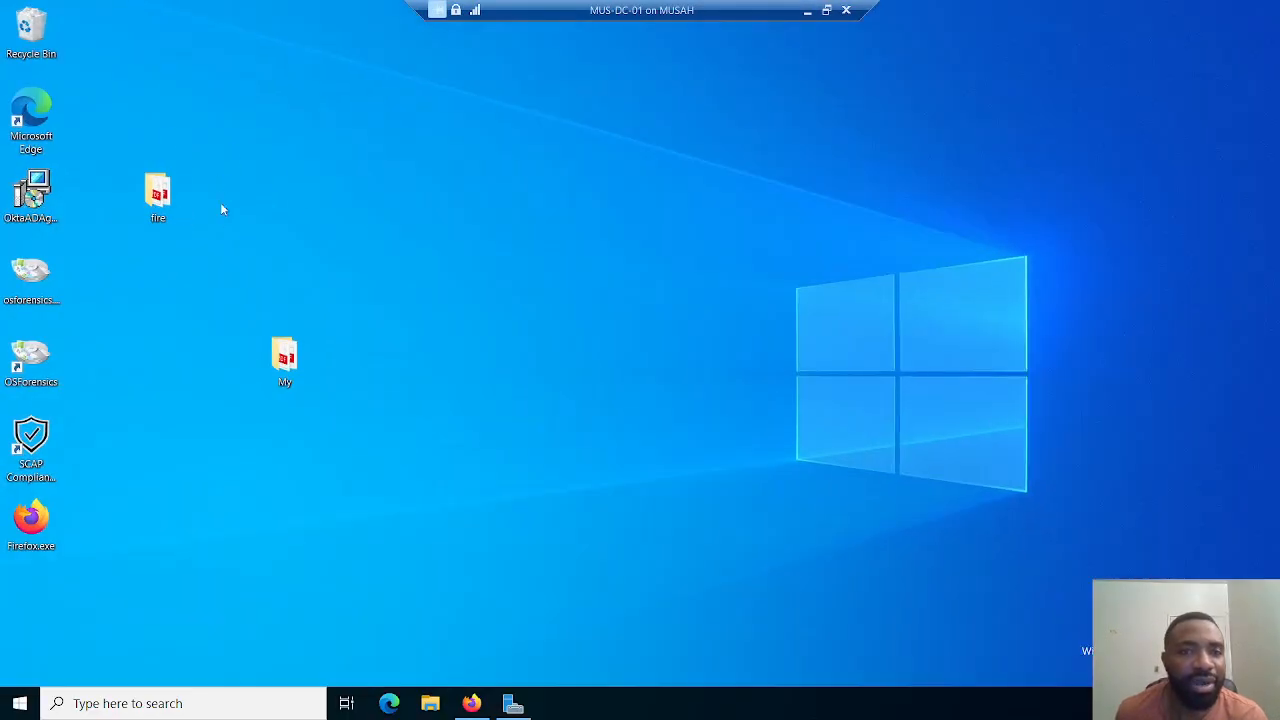
pyautogui.click(513, 703)
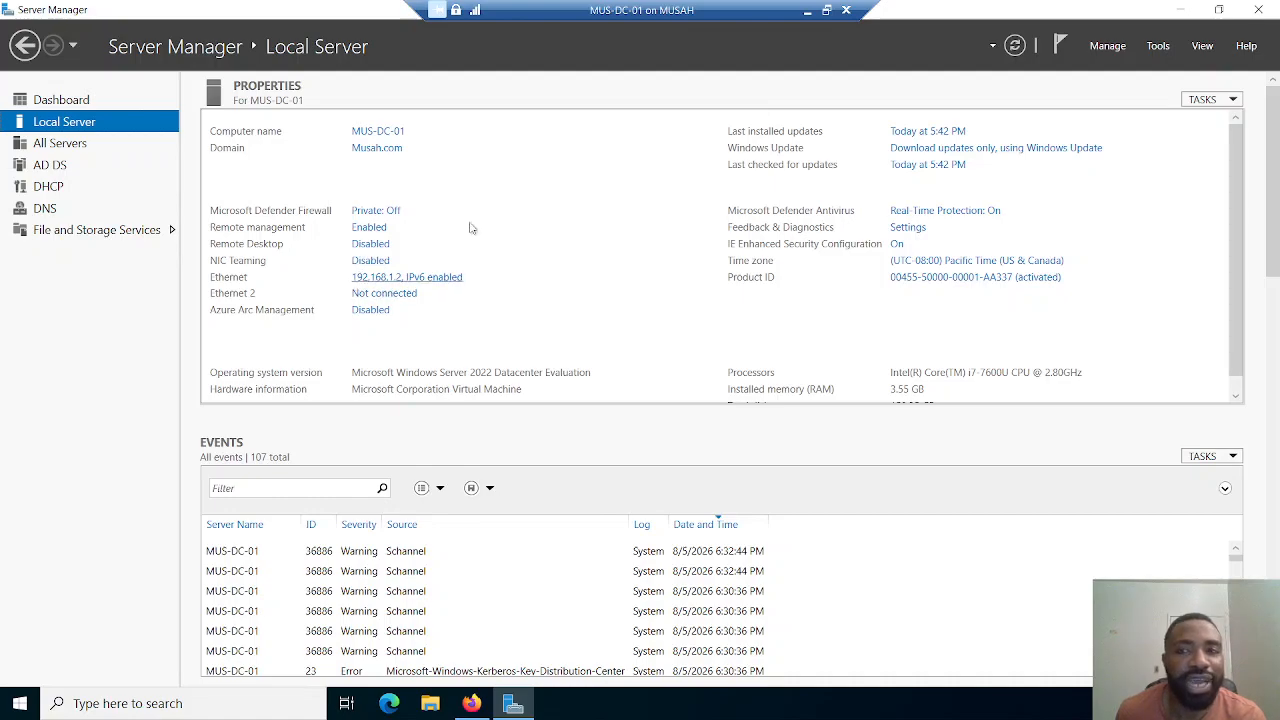
pyautogui.click(1175, 9)
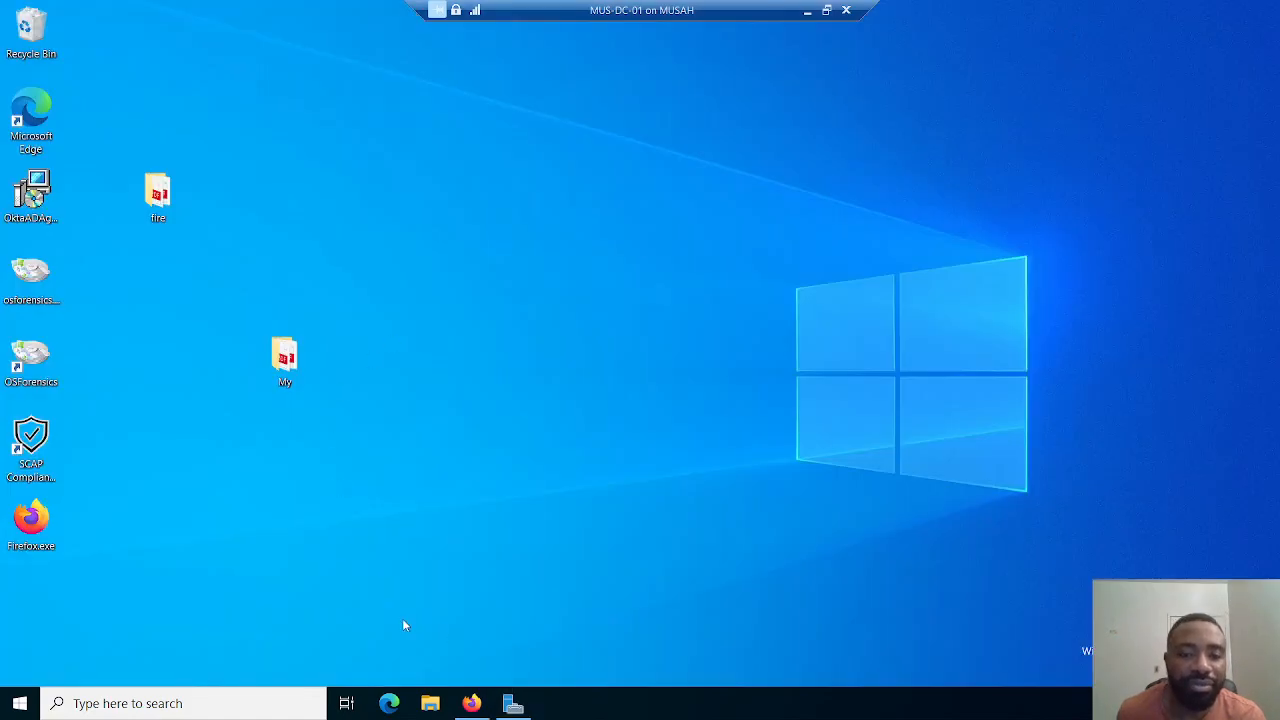
pyautogui.click(807, 11)
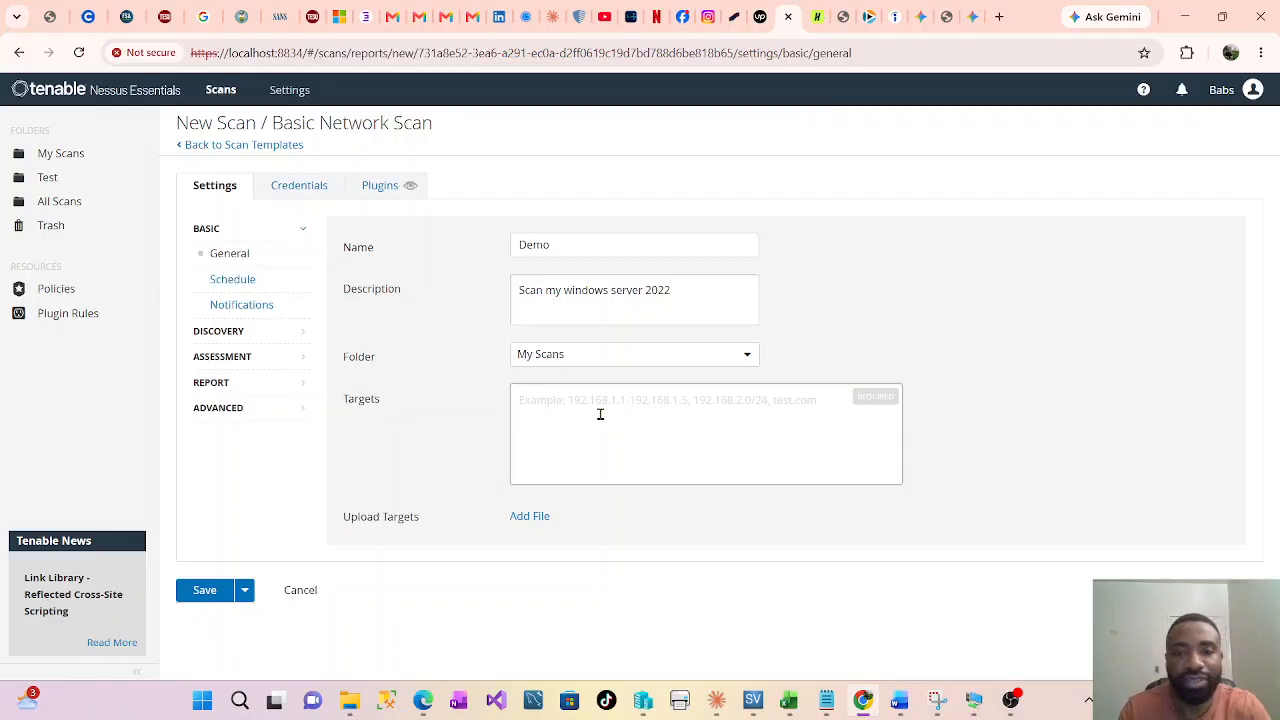
# Step: Set the scan's target to 192.168.1.2
pyautogui.write('1')
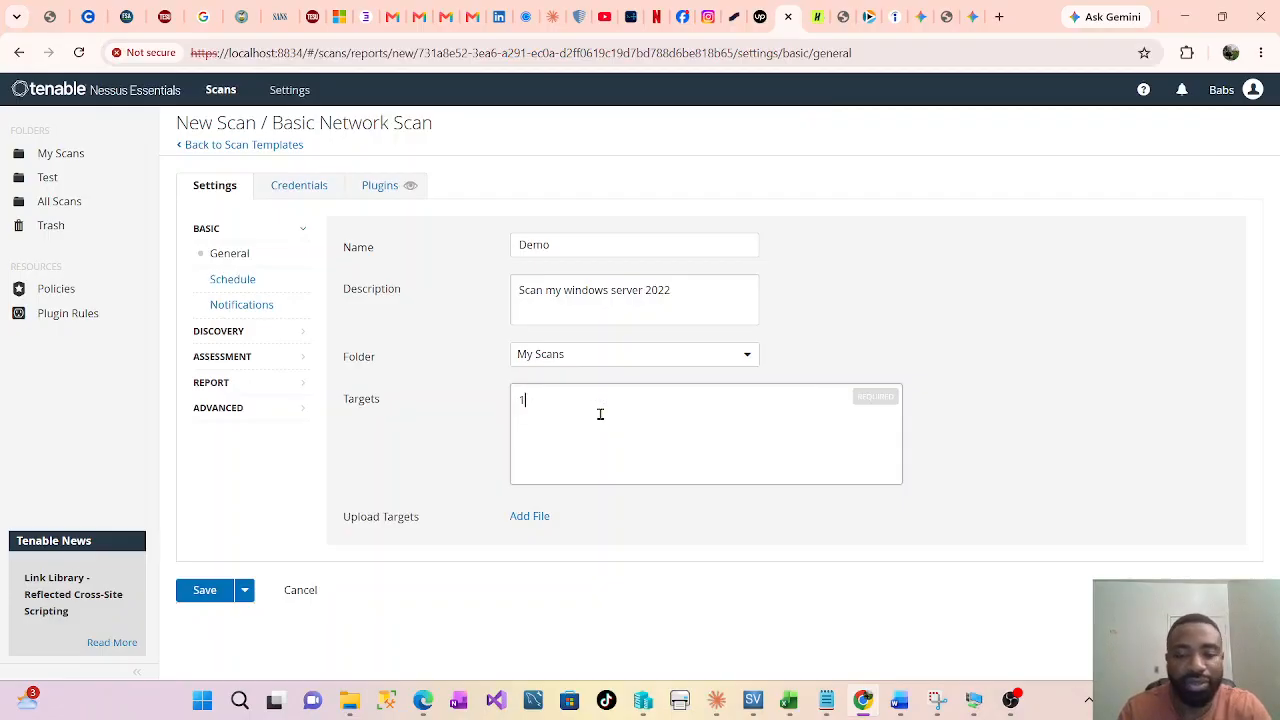
pyautogui.write('92.16')
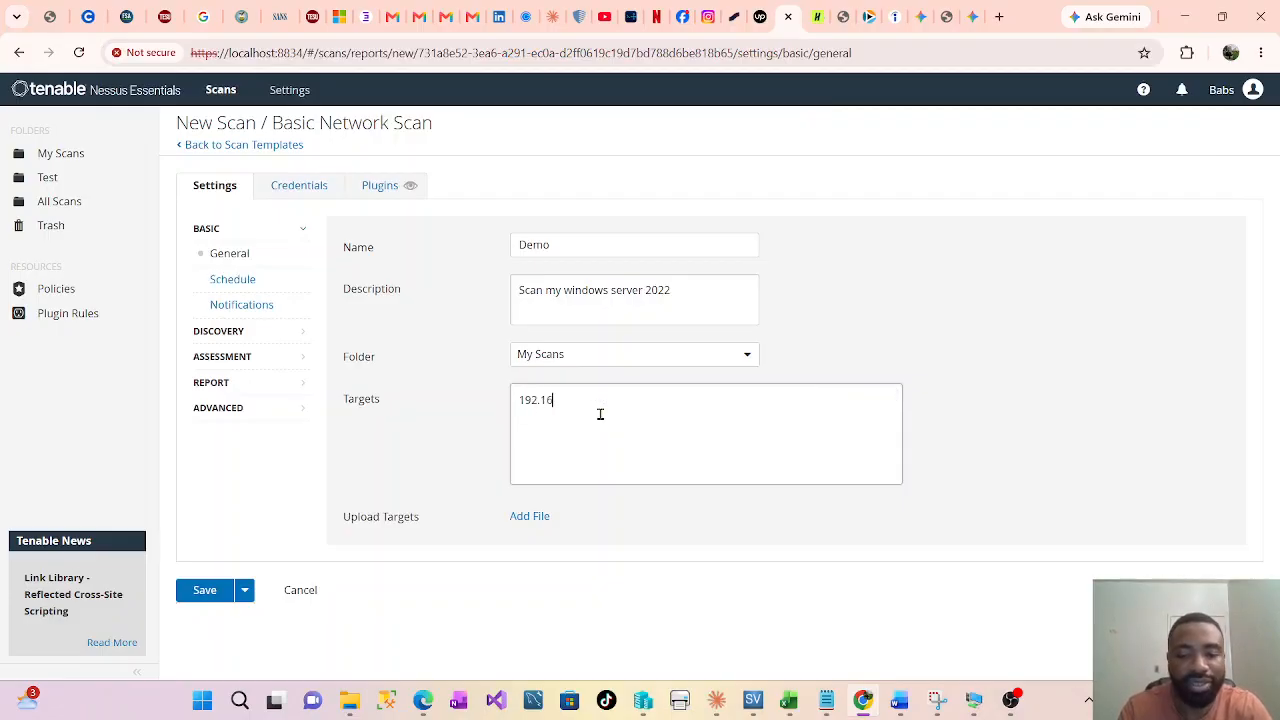
pyautogui.write('8.1')
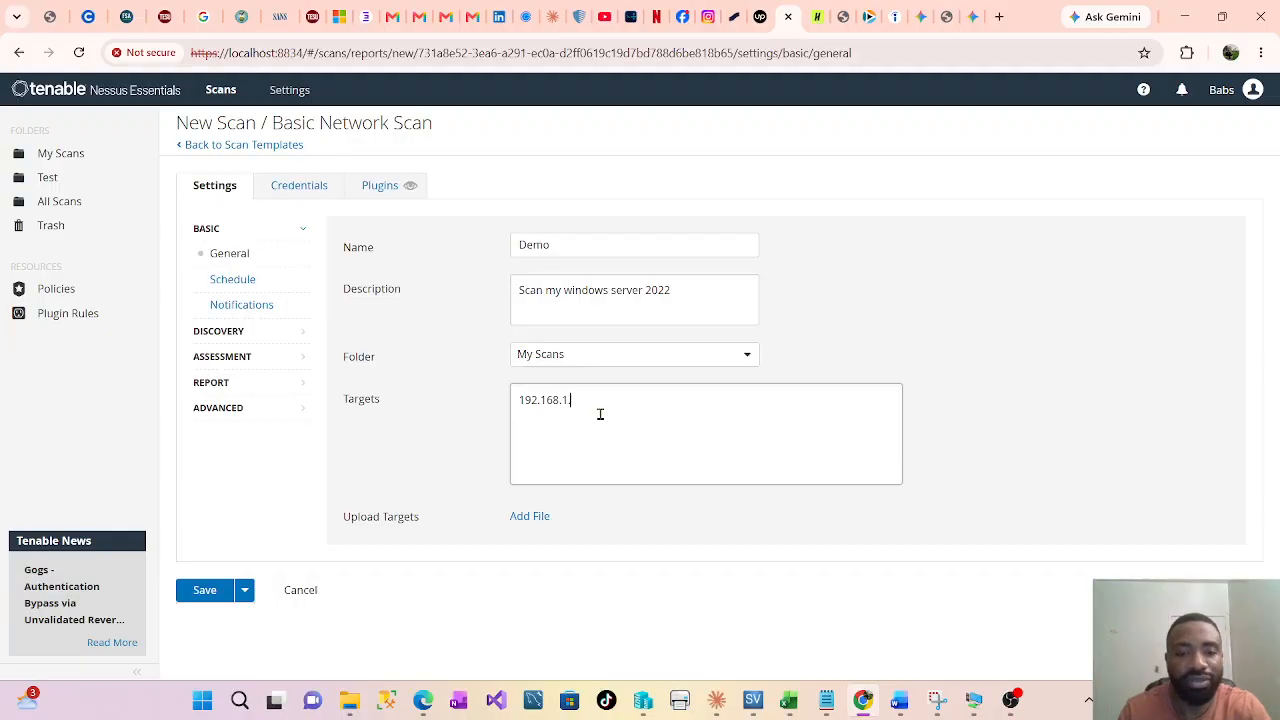
pyautogui.write('.2')
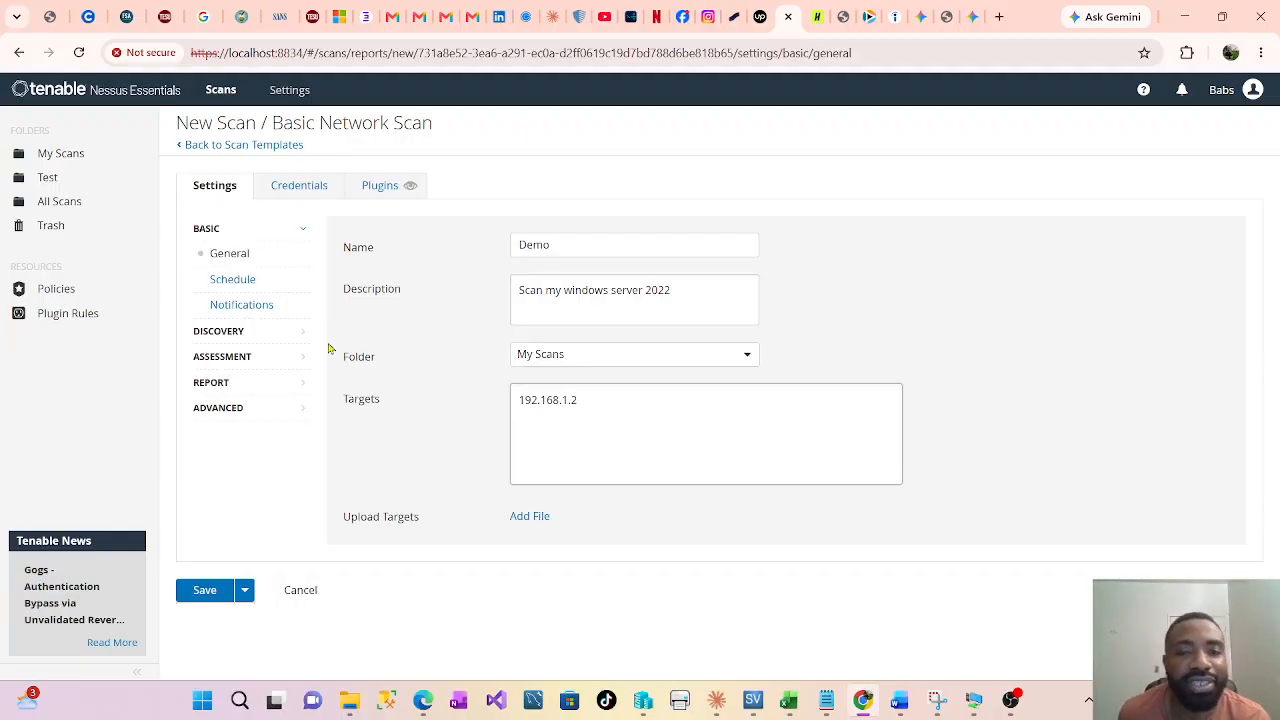
# Step: Add a Windows host credential to the scan with the username Administrator
pyautogui.click(320, 191)
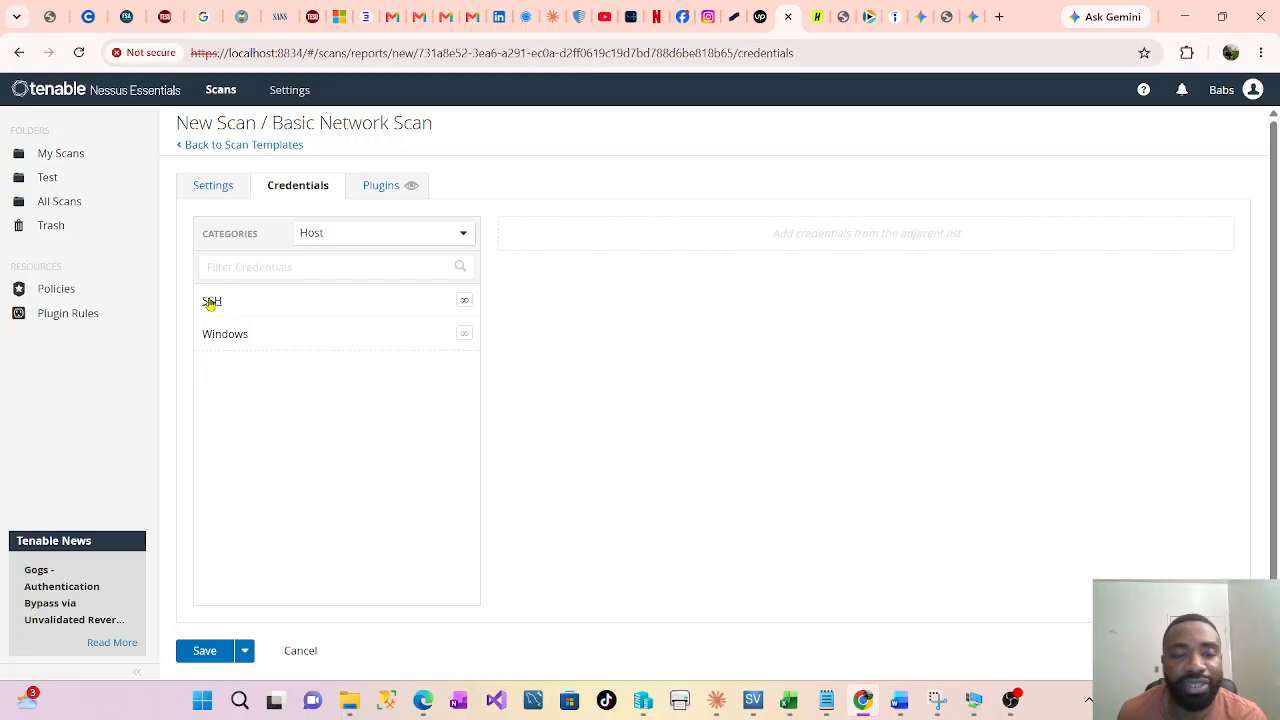
pyautogui.click(228, 339)
pyautogui.scroll(-2, 228, 339)
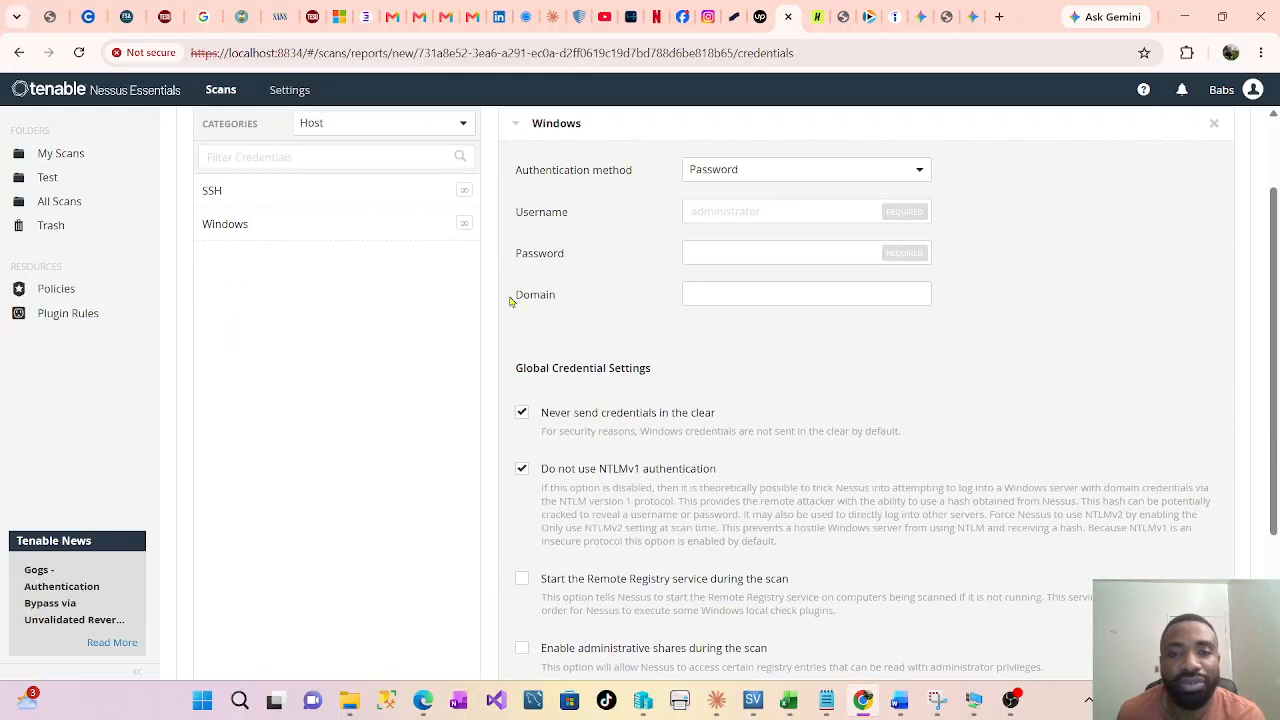
pyautogui.click(761, 210)
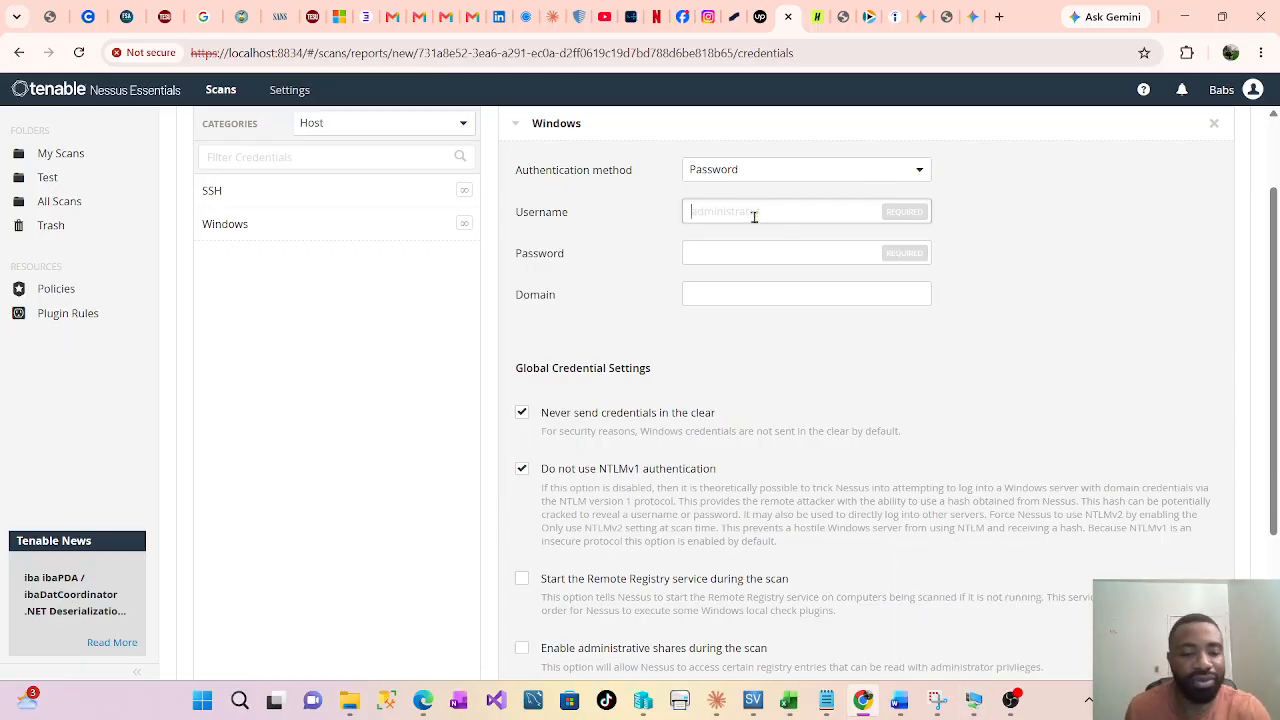
pyautogui.write('Admi')
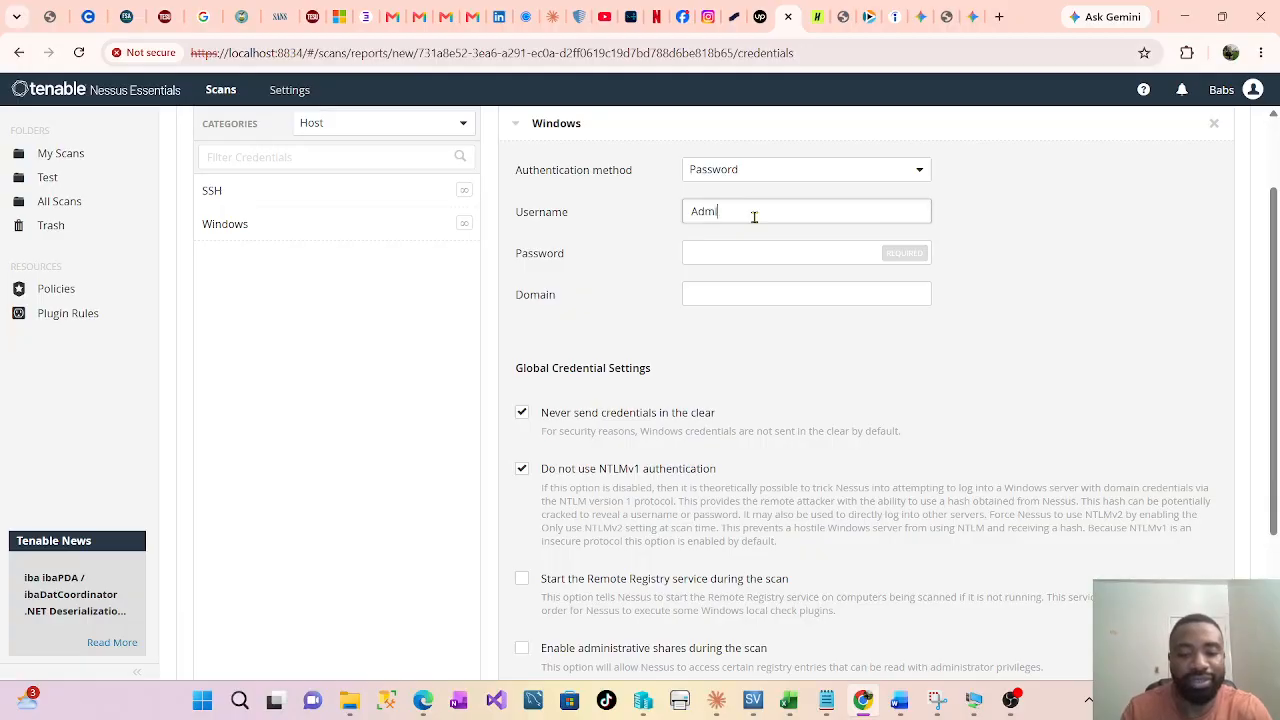
pyautogui.write('nistra')
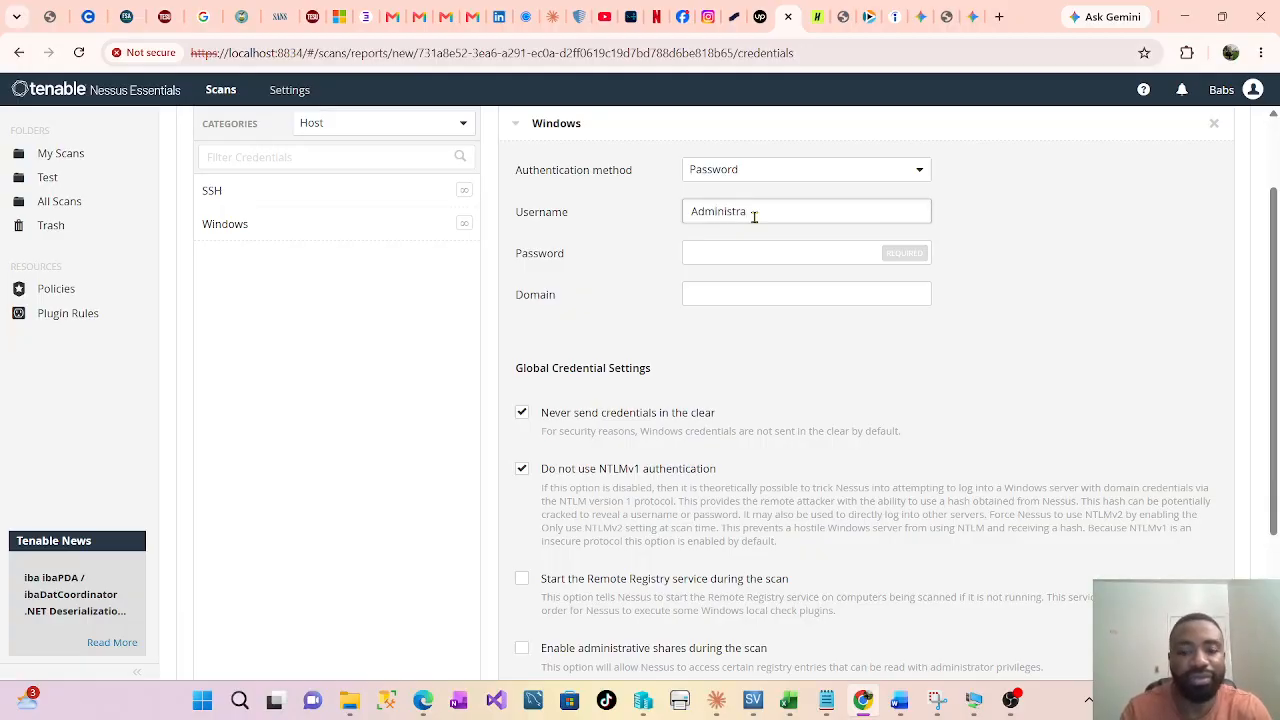
pyautogui.write('tor')
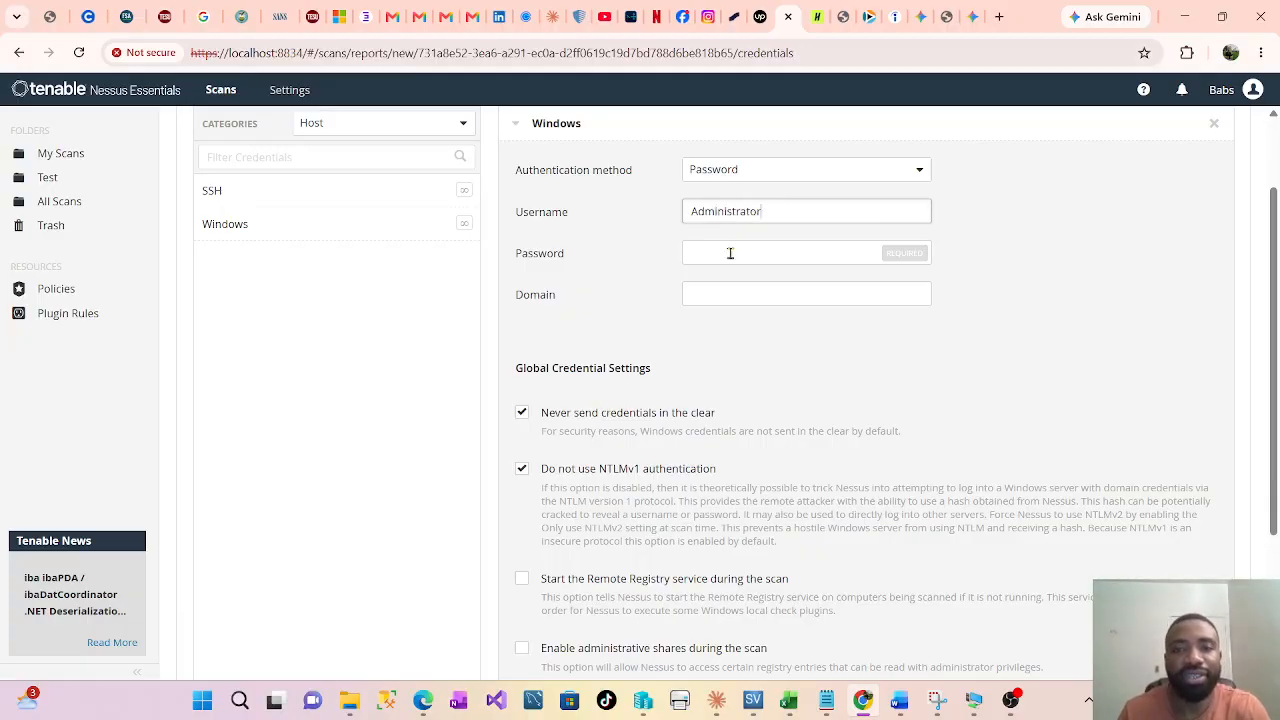
# Step: Complete the scan's Windows credential by entering the Administrator account password and the domain name
pyautogui.click(730, 253)
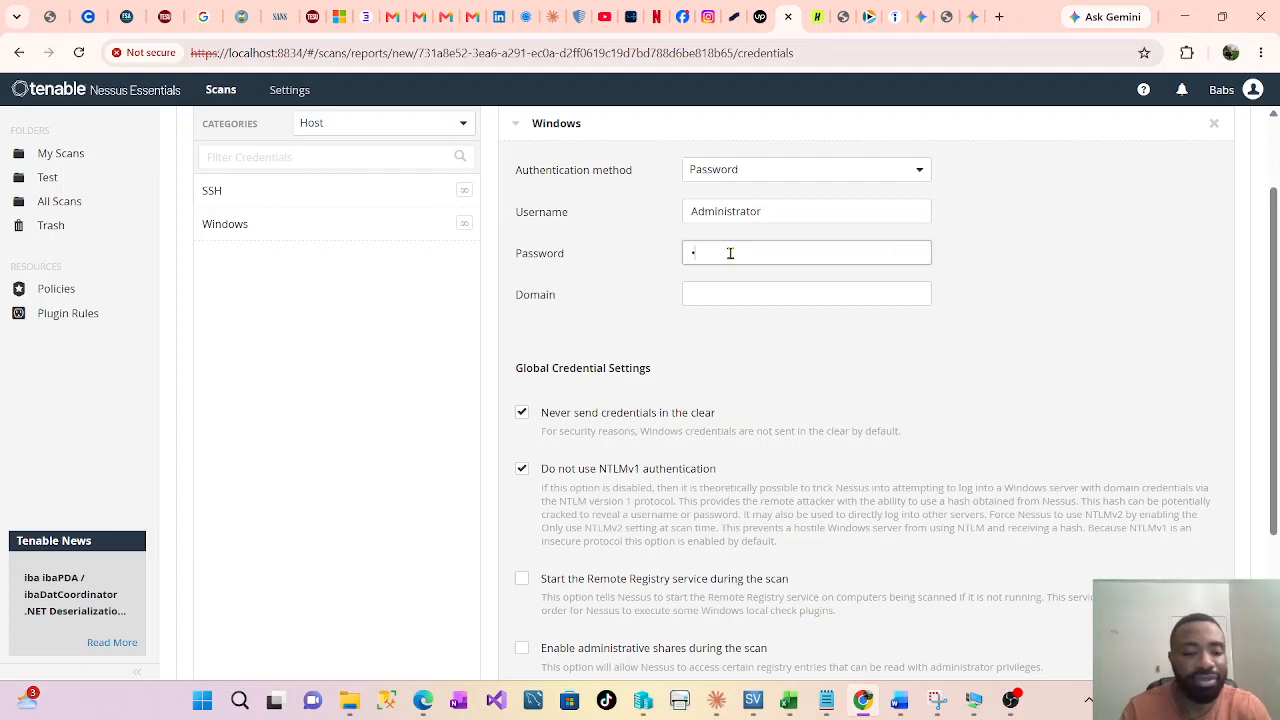
pyautogui.write('••••')
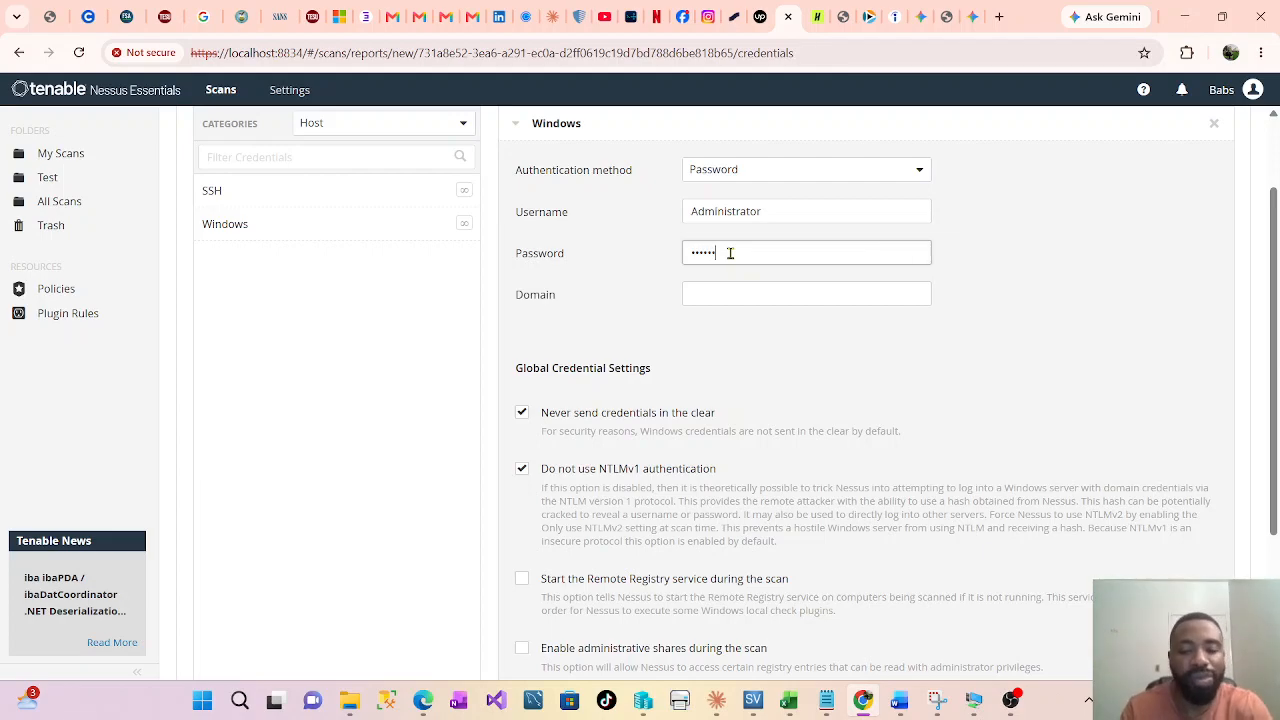
pyautogui.write('••••')
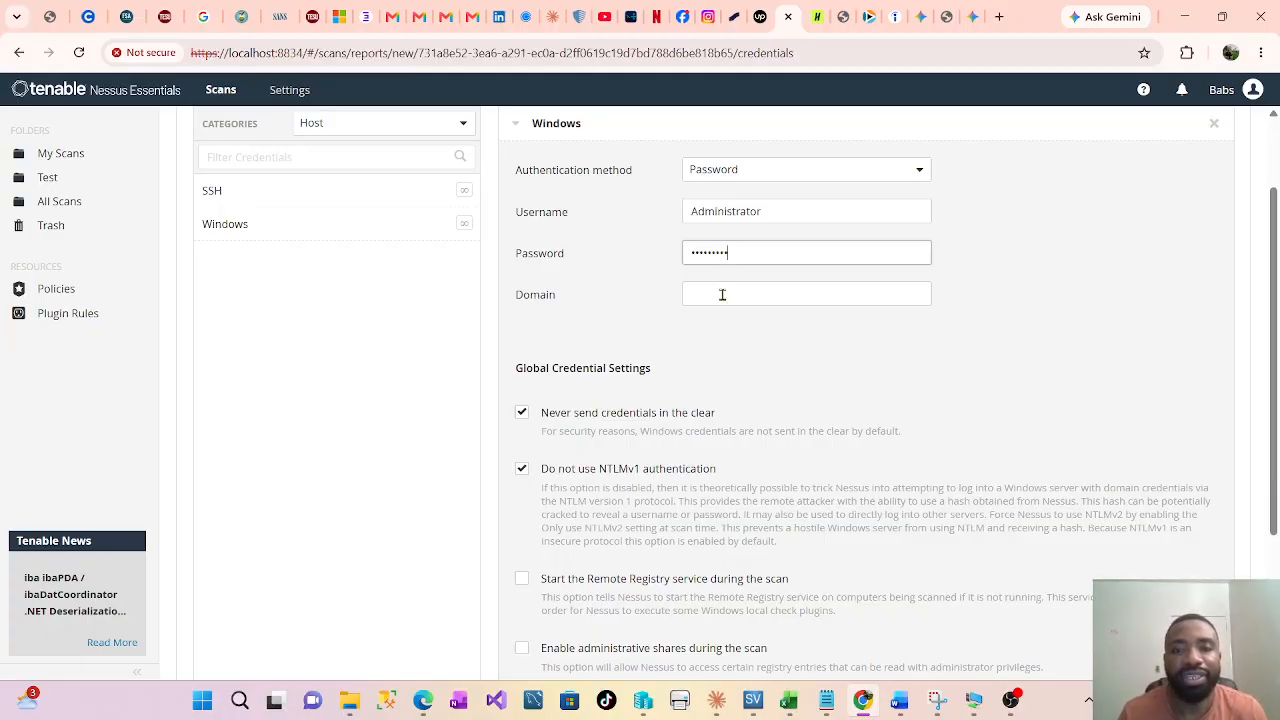
pyautogui.click(722, 294)
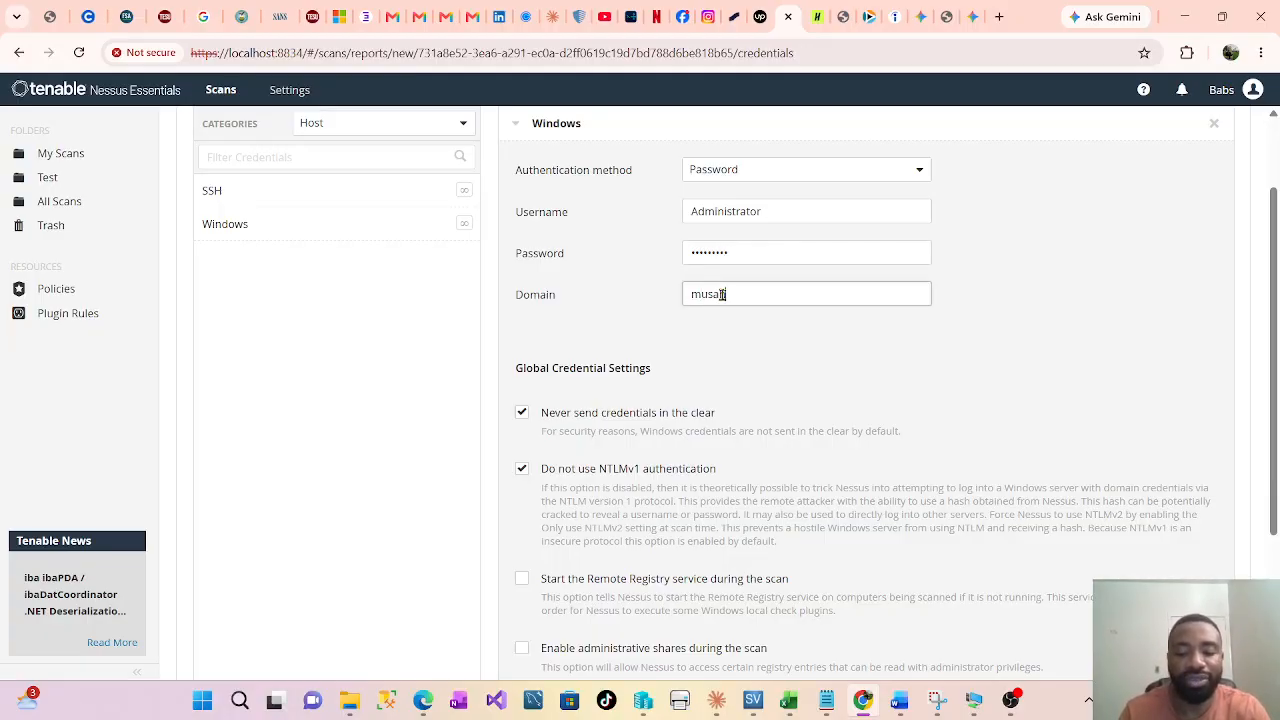
pyautogui.write('musa.com')
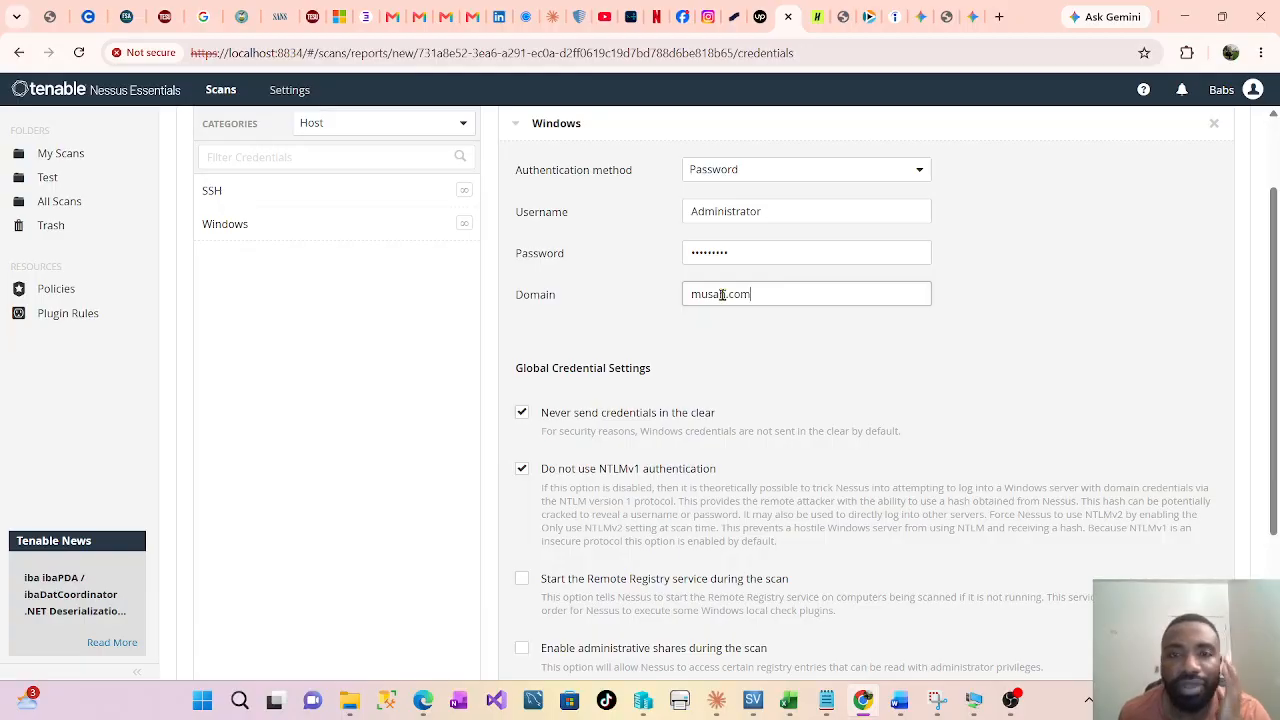
# Step: Review the global credential settings and the scan's plugin families, and save the scan
pyautogui.scroll(-3, 700, 408)
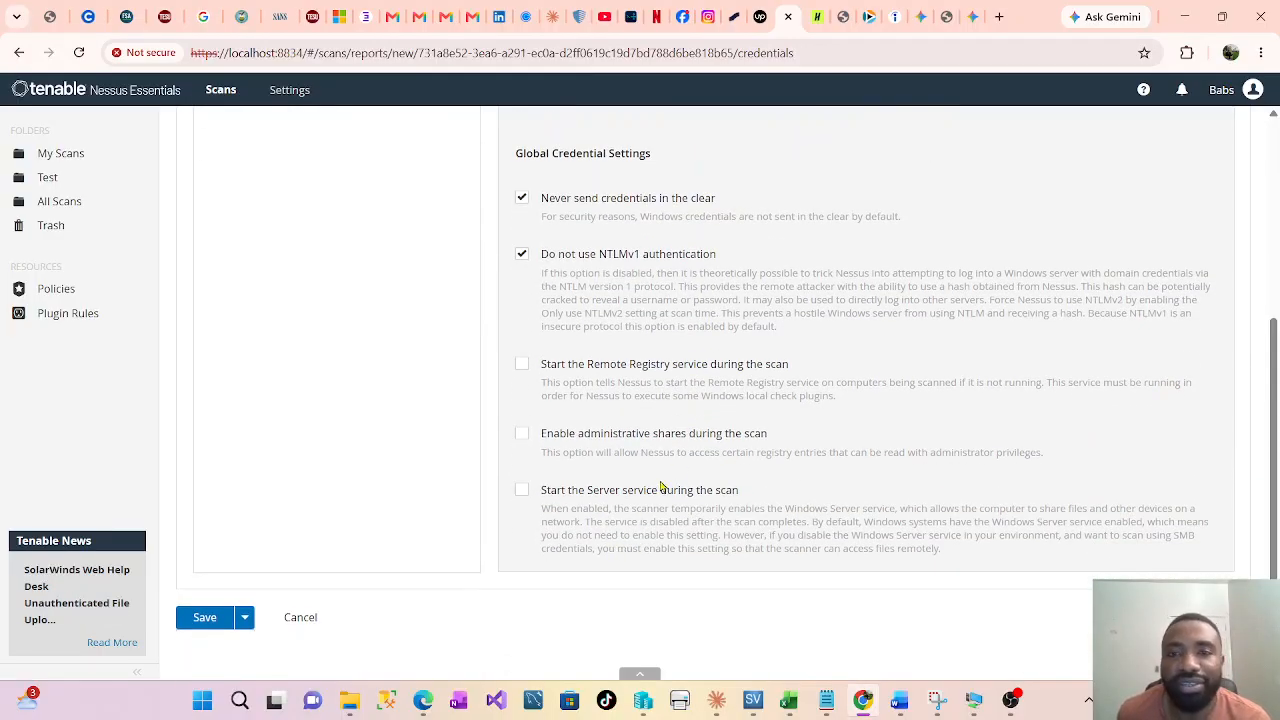
pyautogui.scroll(3, 650, 450)
pyautogui.click(371, 192)
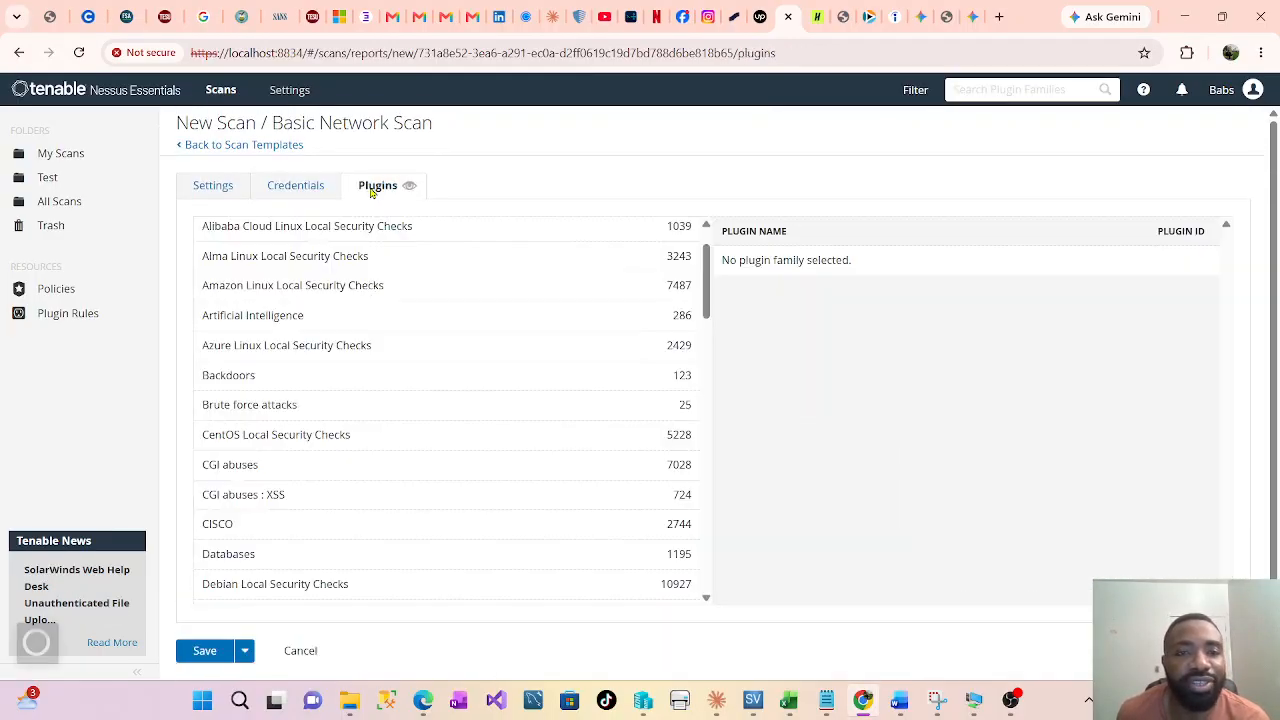
pyautogui.scroll(2, 449, 314)
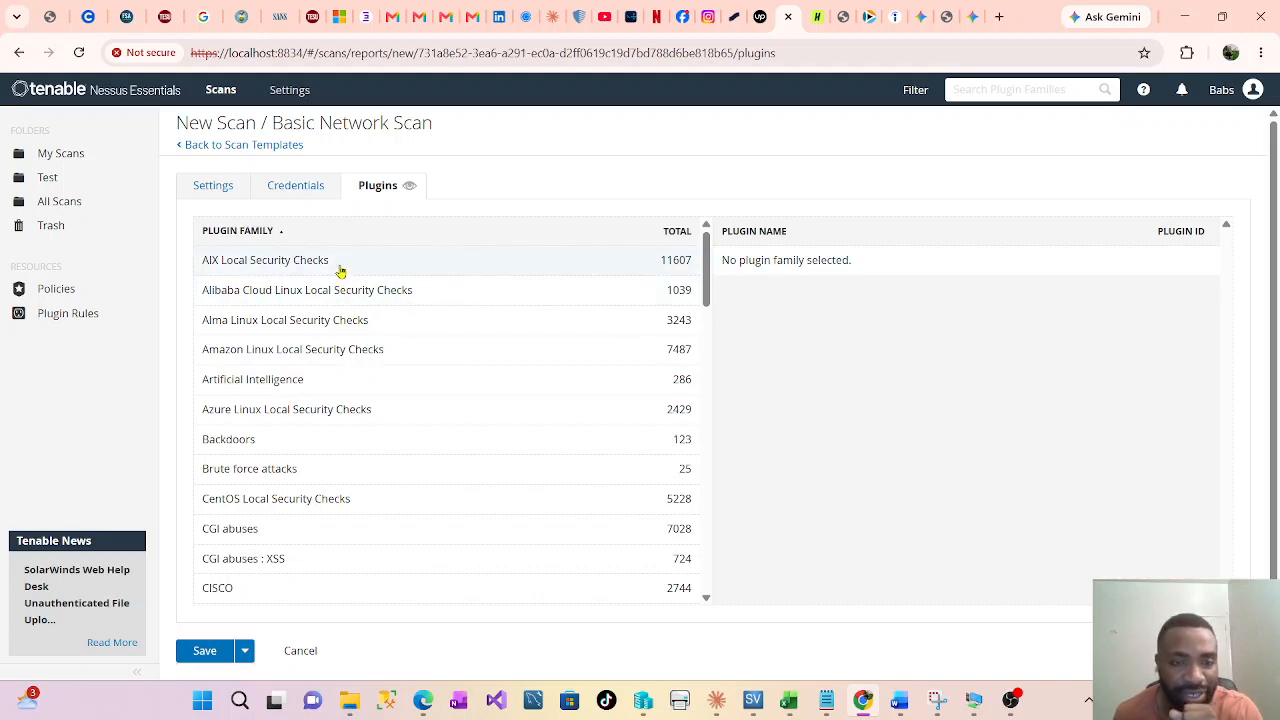
pyautogui.click(205, 651)
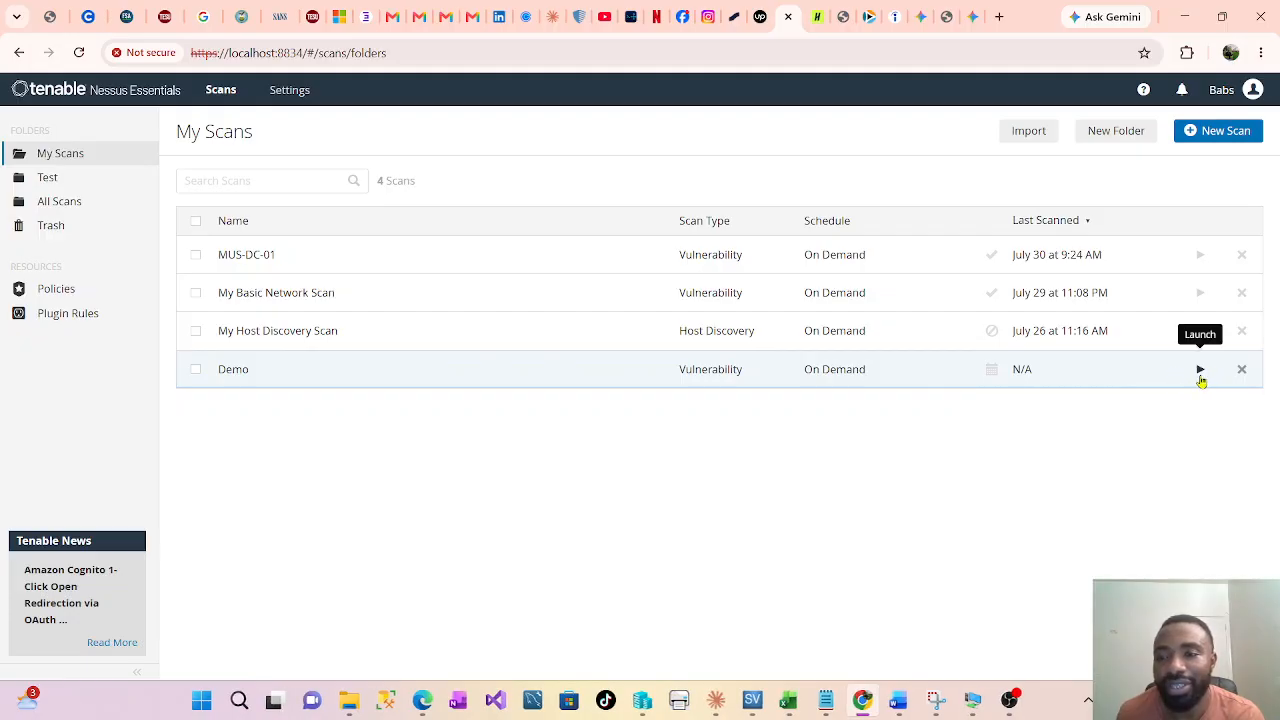
# Step: Select the Demo scan in My Scans and launch it
pyautogui.click(196, 370)
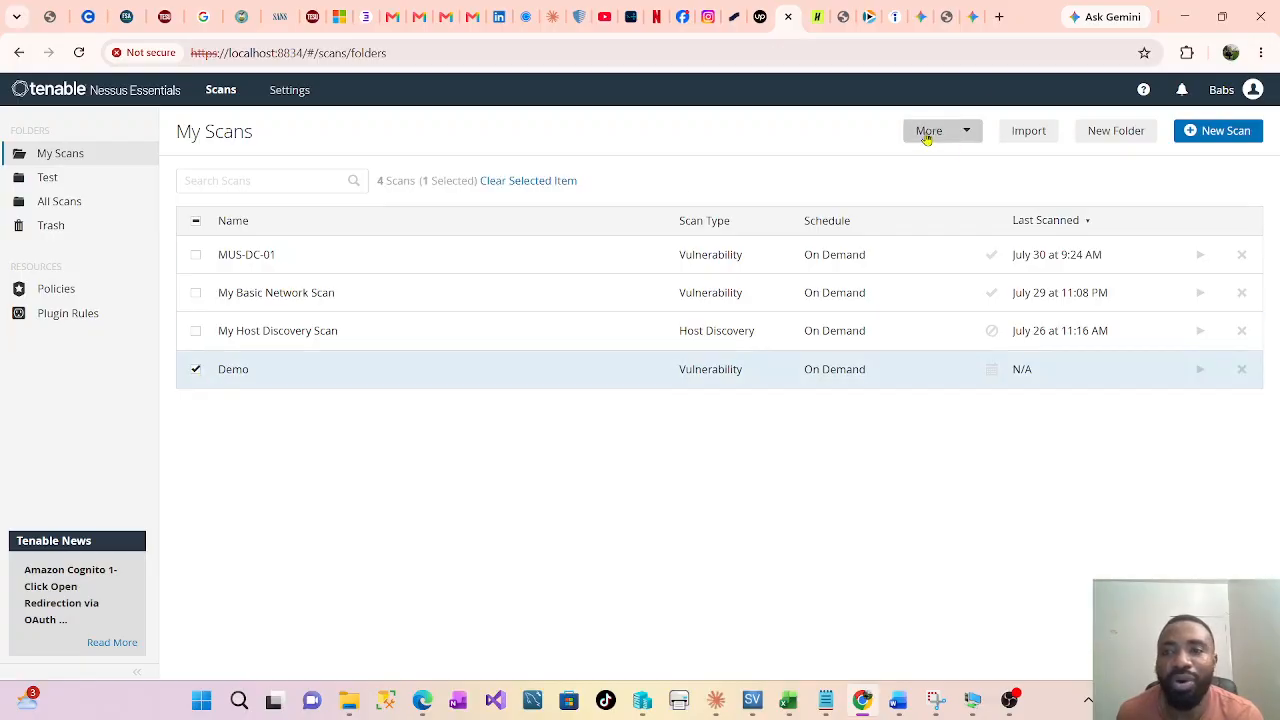
pyautogui.click(967, 134)
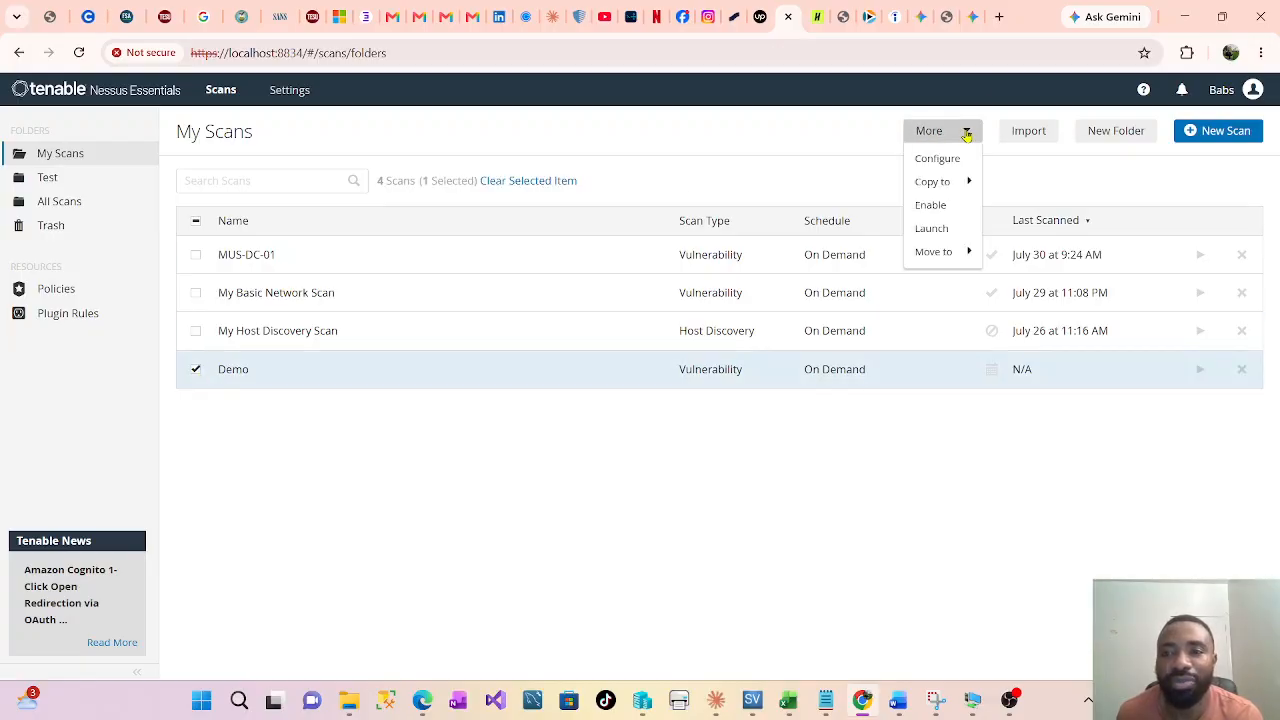
pyautogui.click(931, 229)
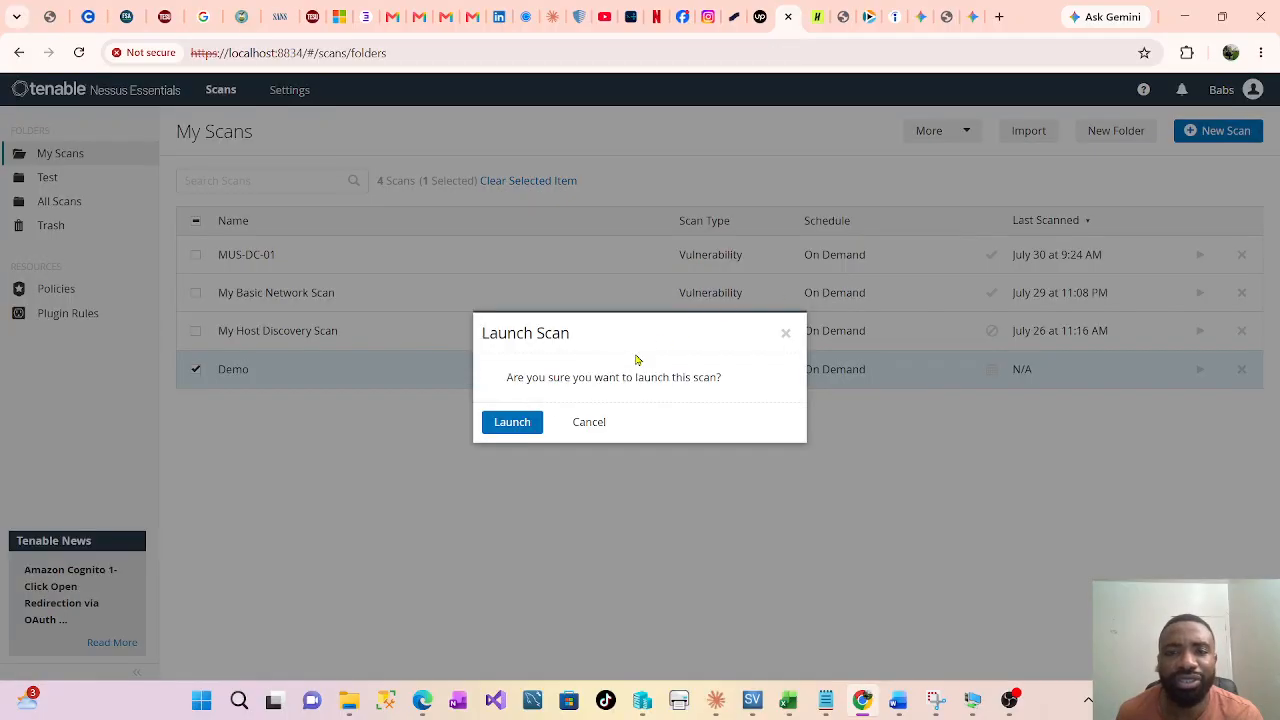
pyautogui.click(514, 426)
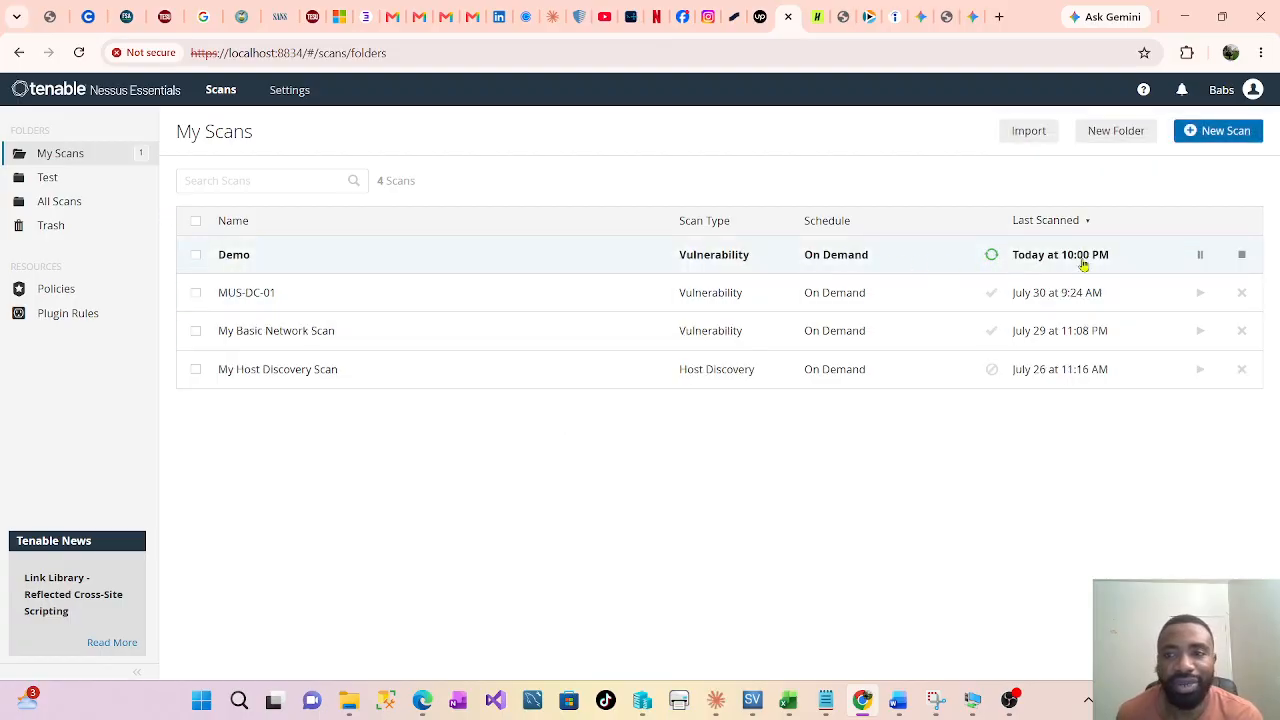
# Step: Open the Demo scan's history to check its progress, and briefly view the MUS-DC-01 virtual machine before returning to Nessus
pyautogui.click(224, 258)
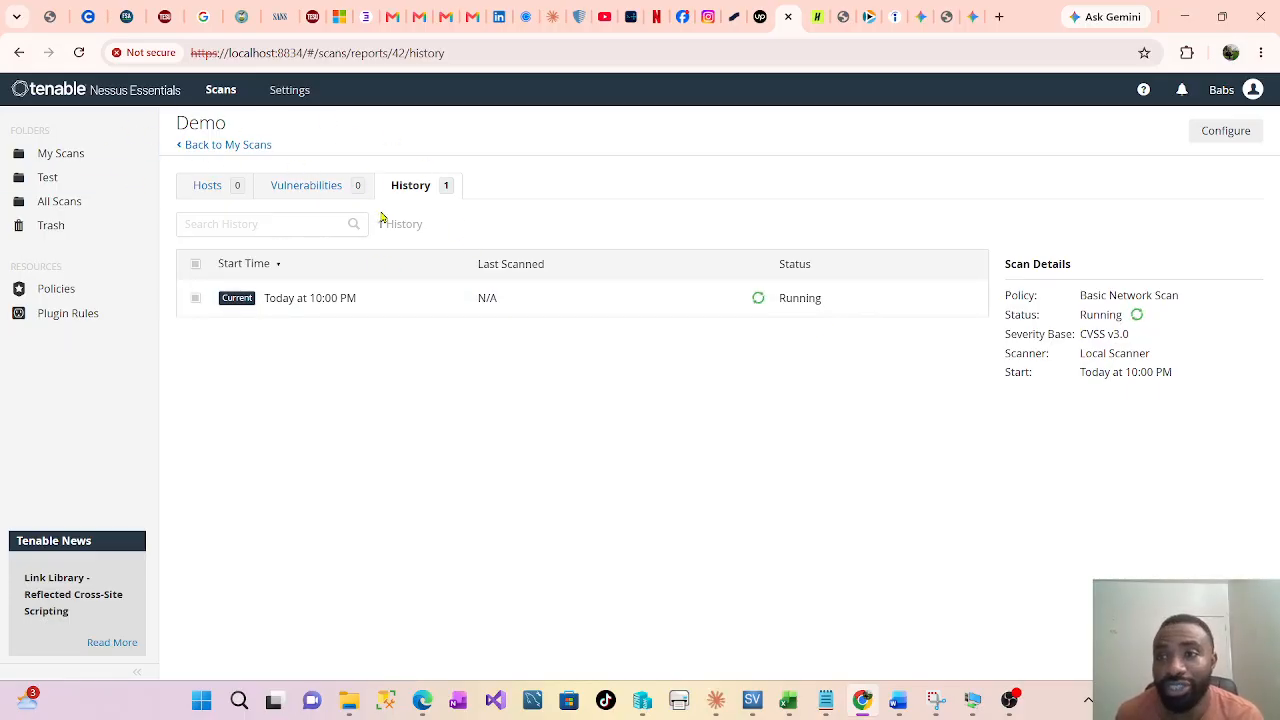
pyautogui.moveTo(978, 712)
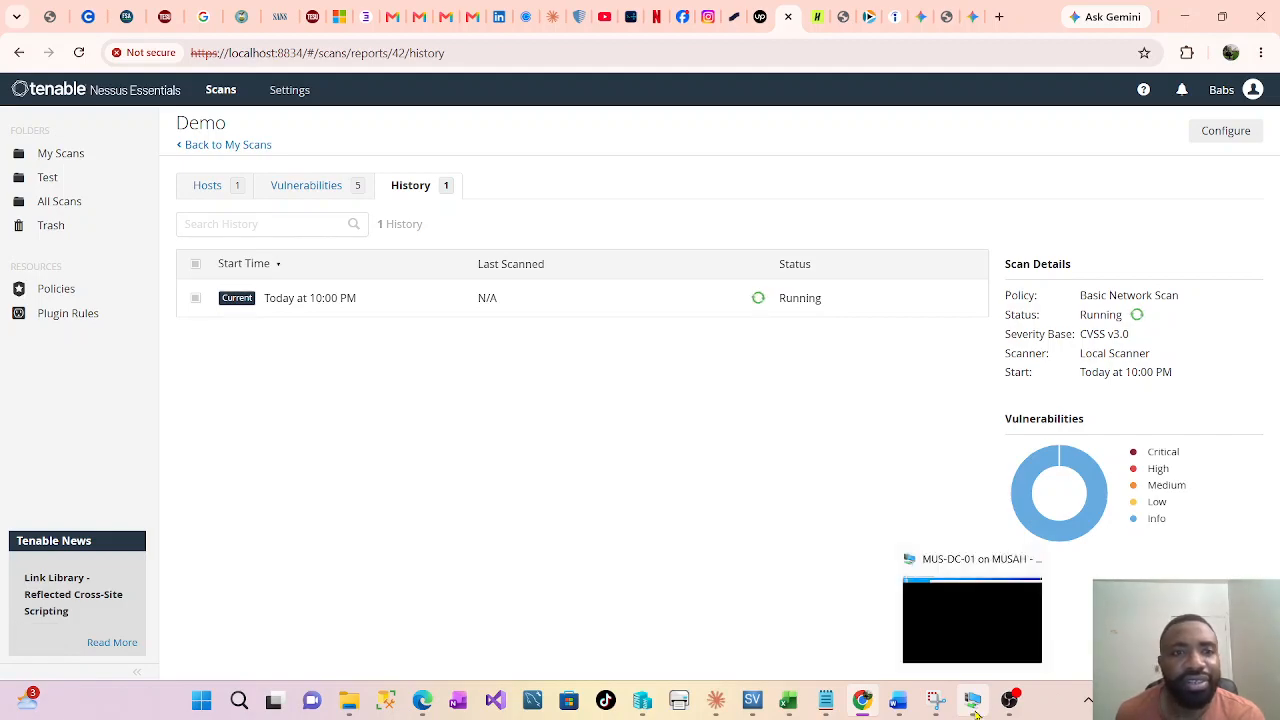
pyautogui.click(975, 701)
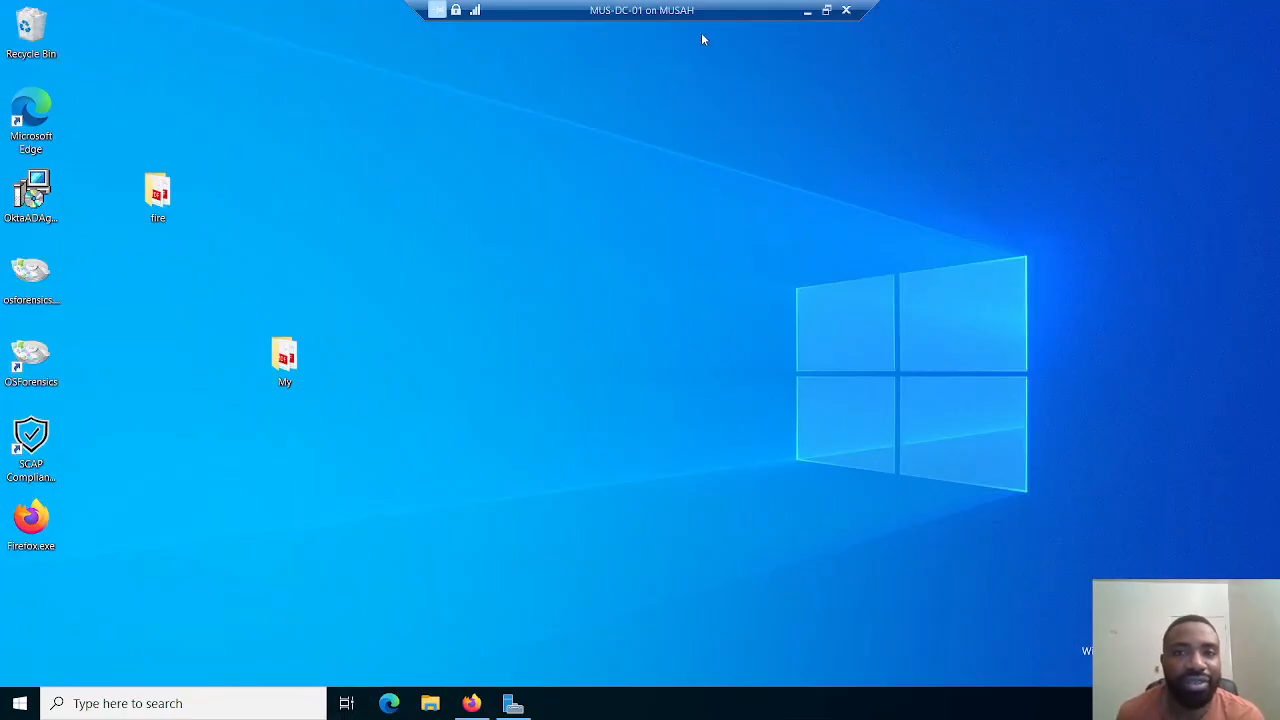
pyautogui.click(808, 10)
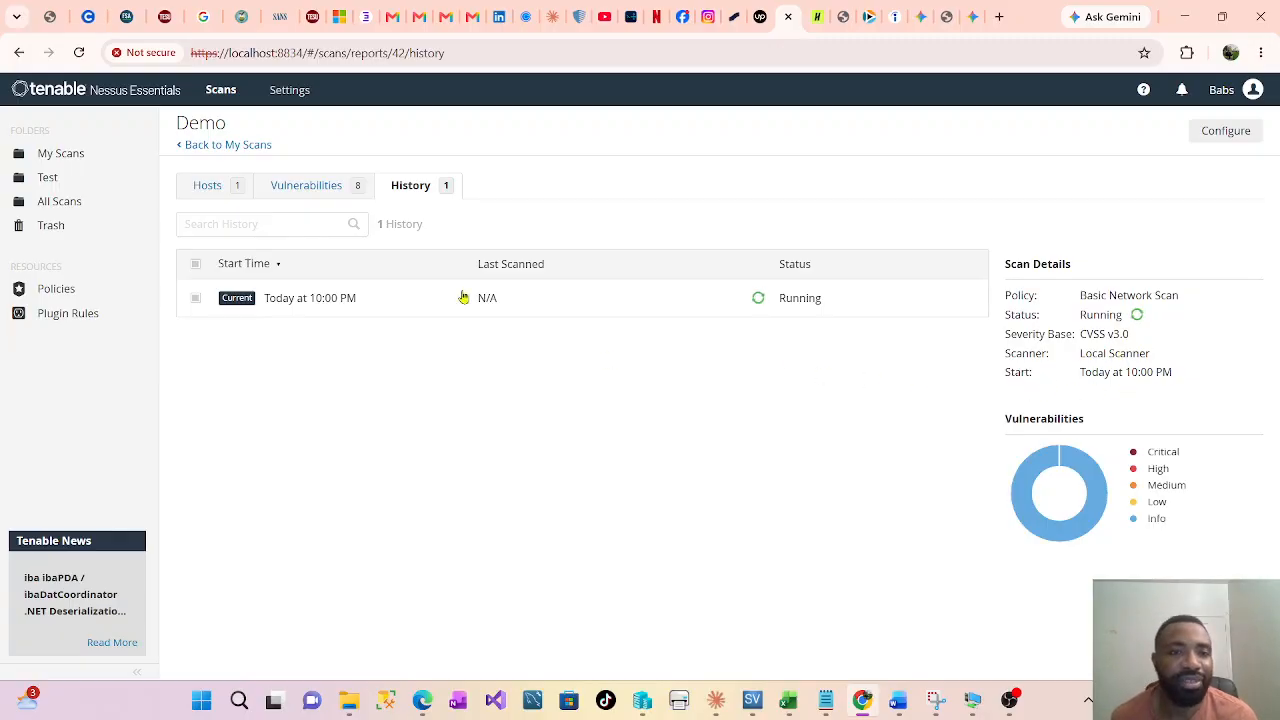
# Step: Examine the Demo scan's vulnerabilities list, the results for its scanned host and the severity chart
pyautogui.click(328, 192)
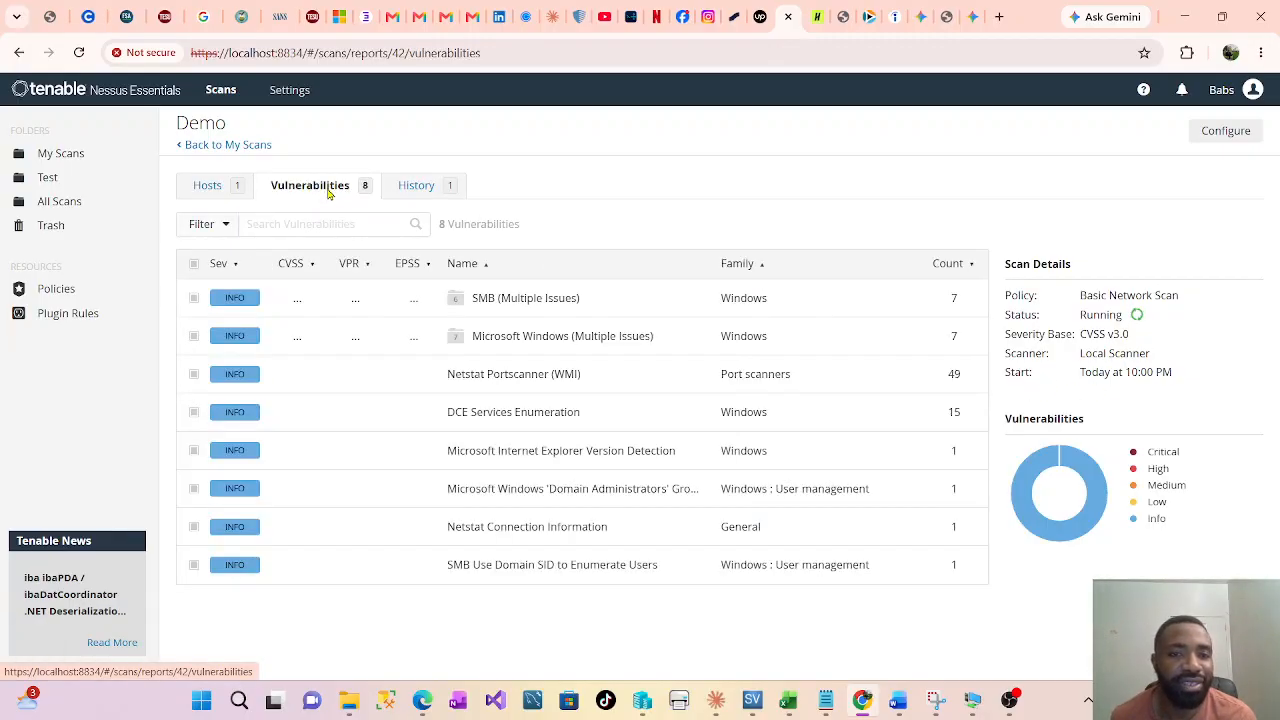
pyautogui.click(210, 190)
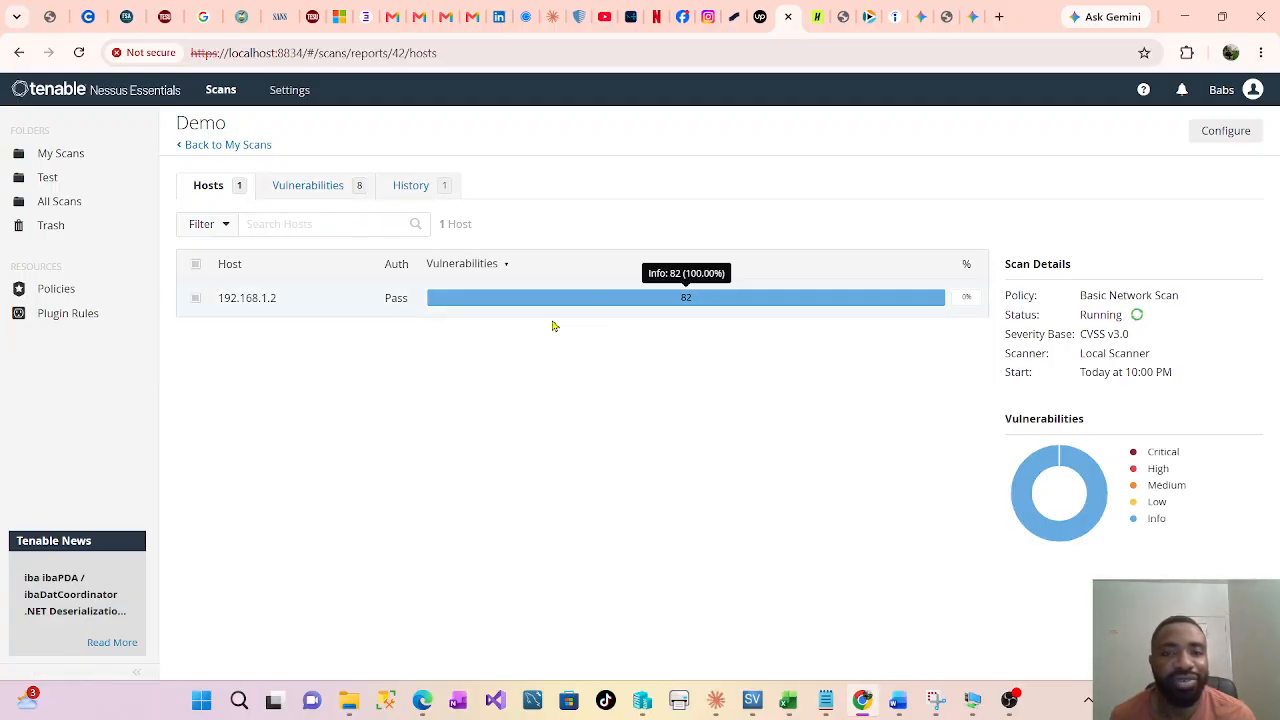
pyautogui.moveTo(1072, 462)
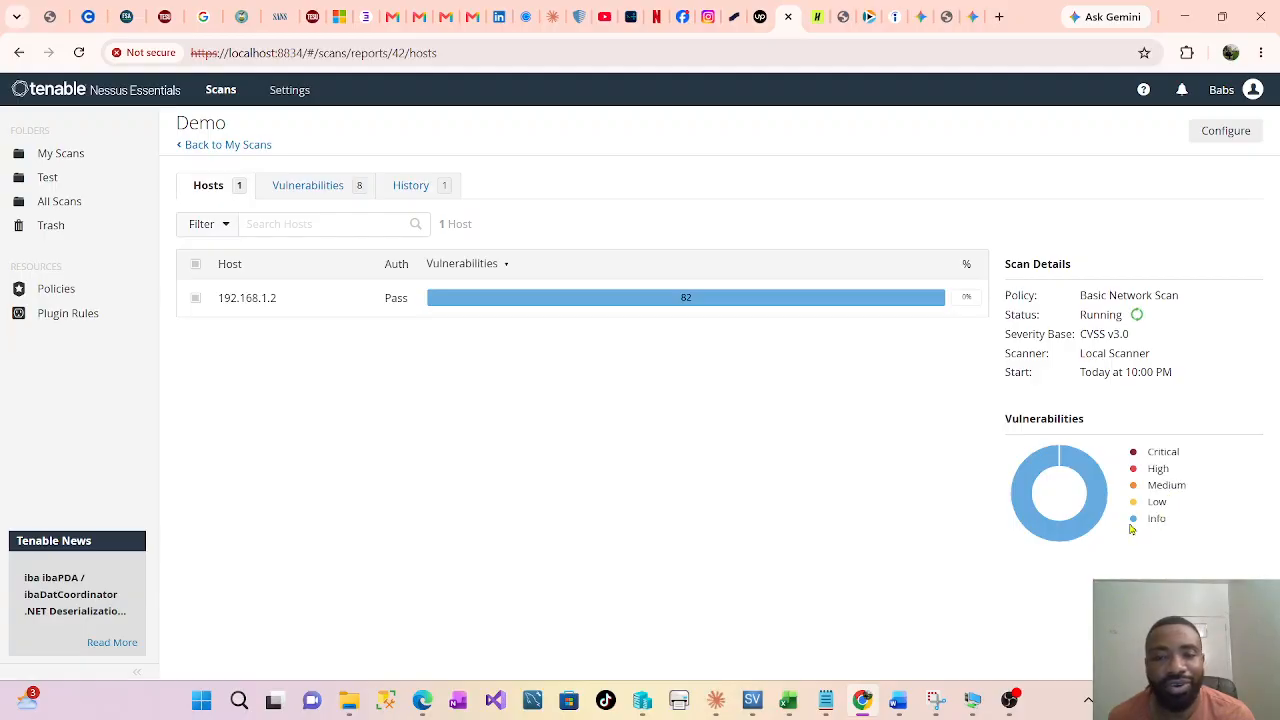
pyautogui.moveTo(1156, 522)
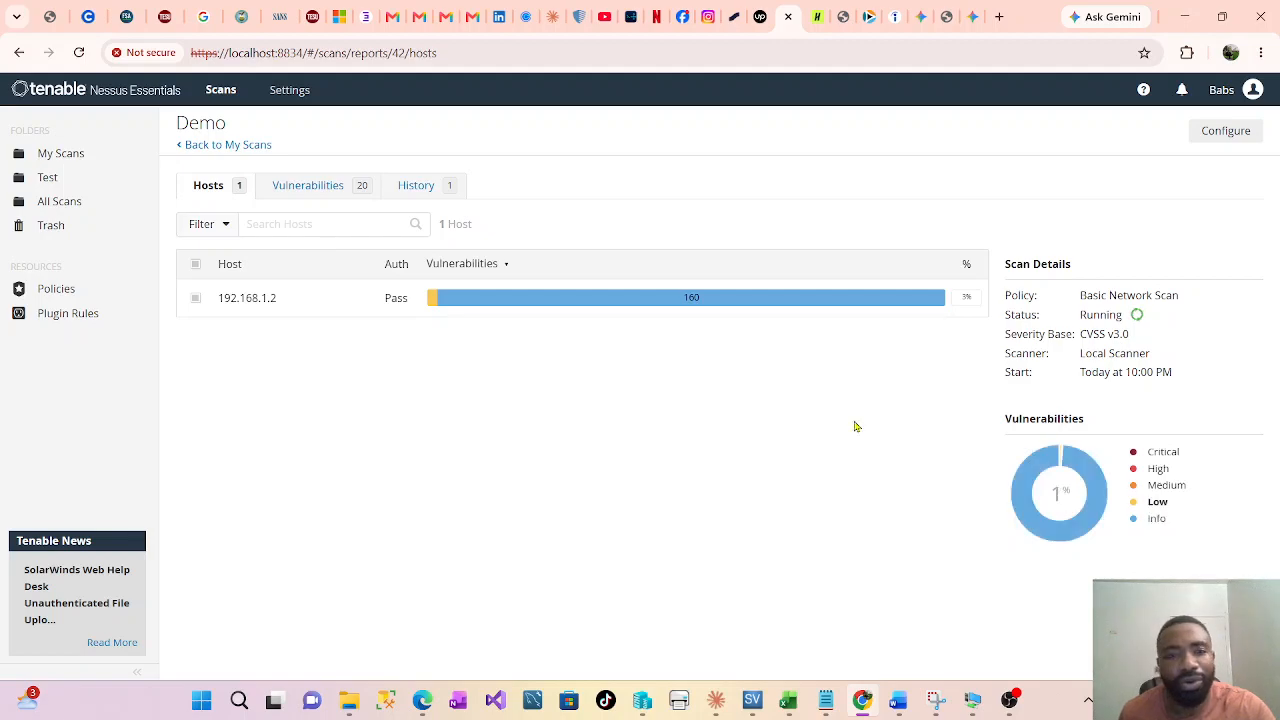
pyautogui.moveTo(430, 306)
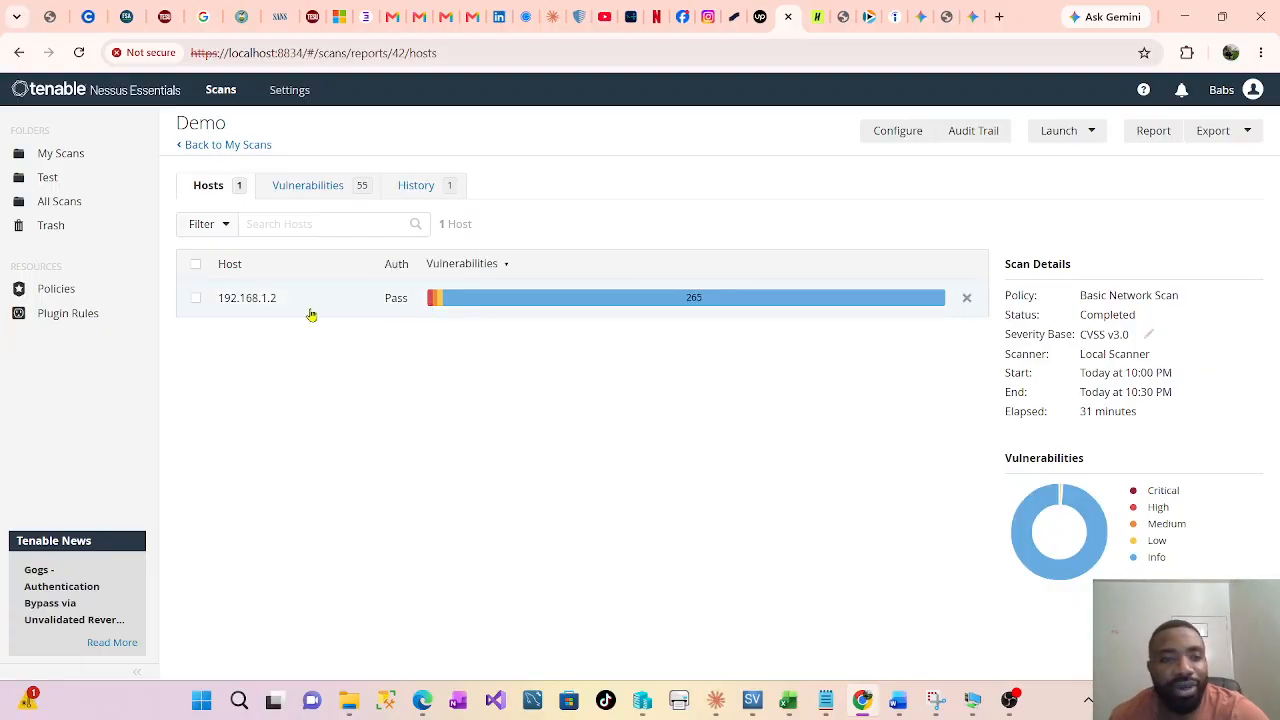
# Step: Open the vulnerabilities of host 192.168.1.2 and expand the mixed-severity Microsoft Windows (Multiple Issues) group
pyautogui.click(195, 300)
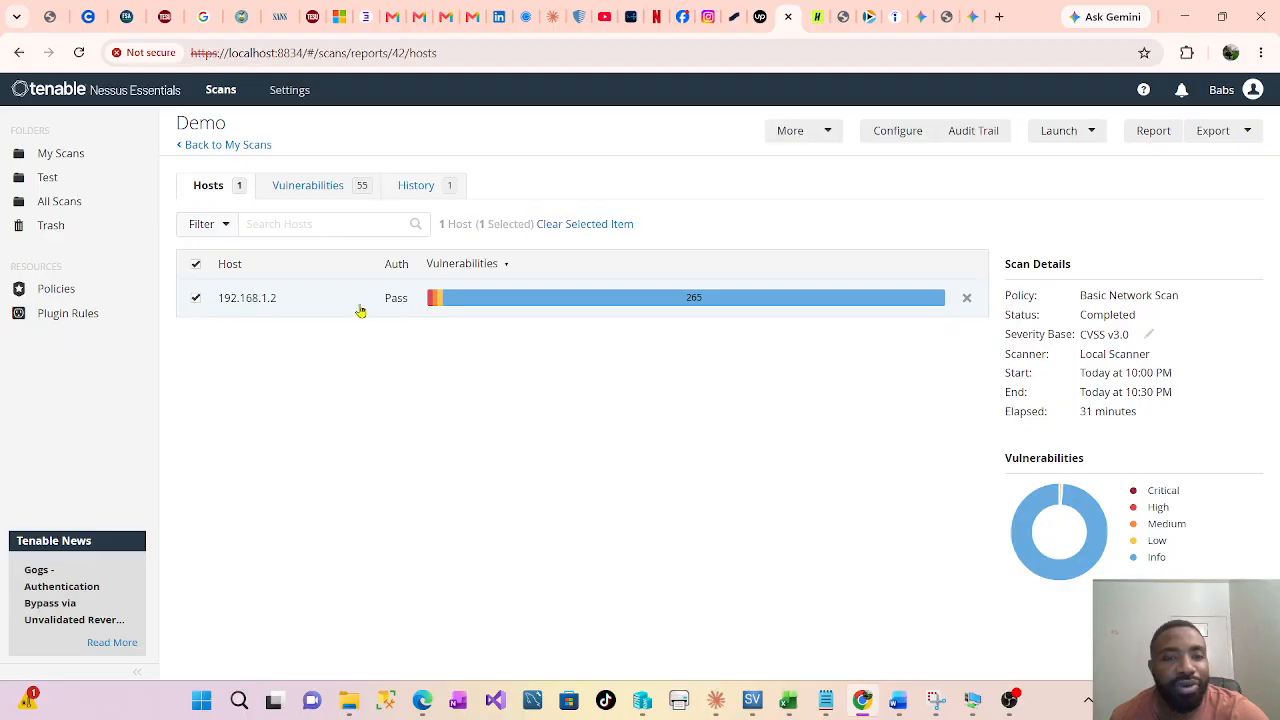
pyautogui.click(360, 309)
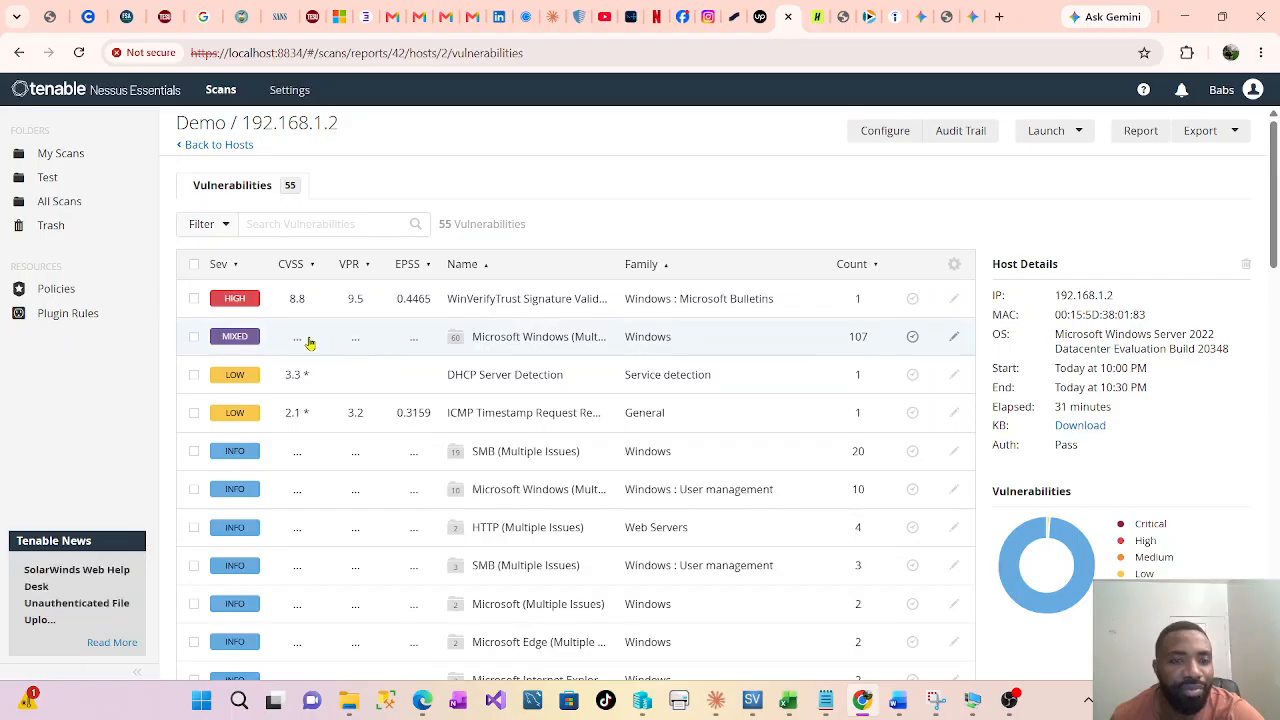
pyautogui.click(275, 338)
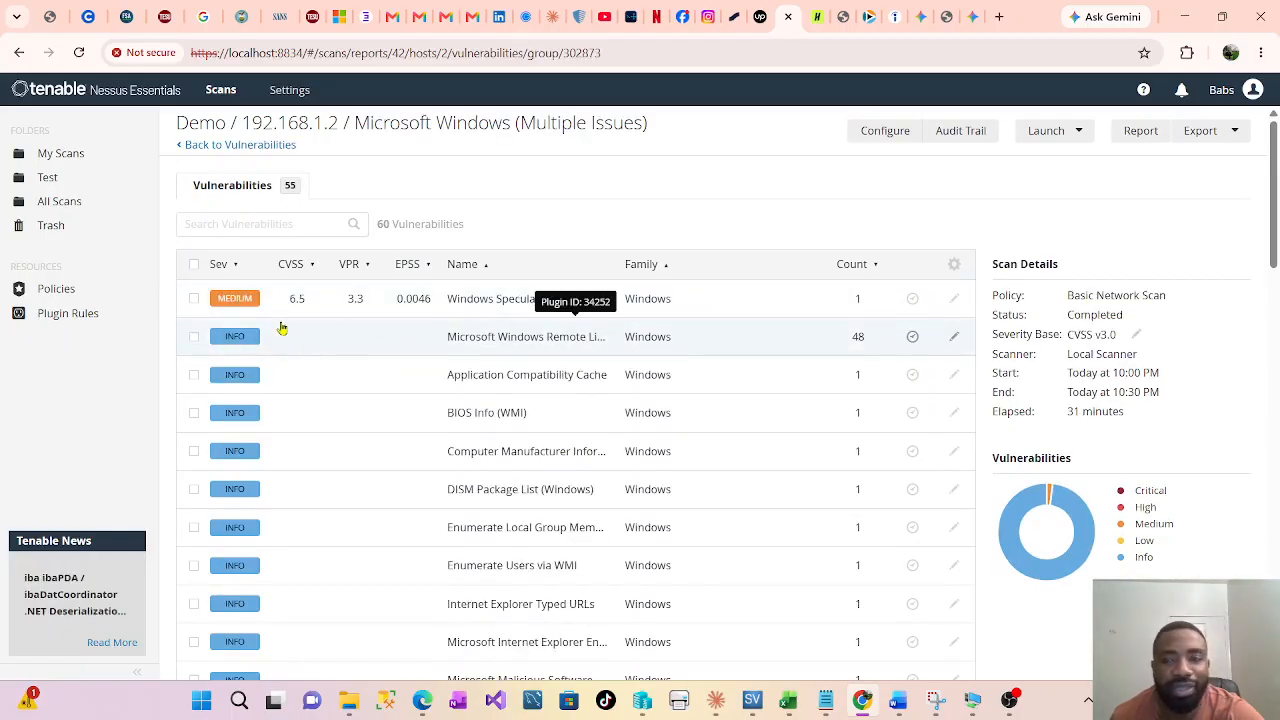
# Step: Open the medium-severity Windows Speculative Execution finding and examine its description, solution, output and risk information
pyautogui.click(483, 305)
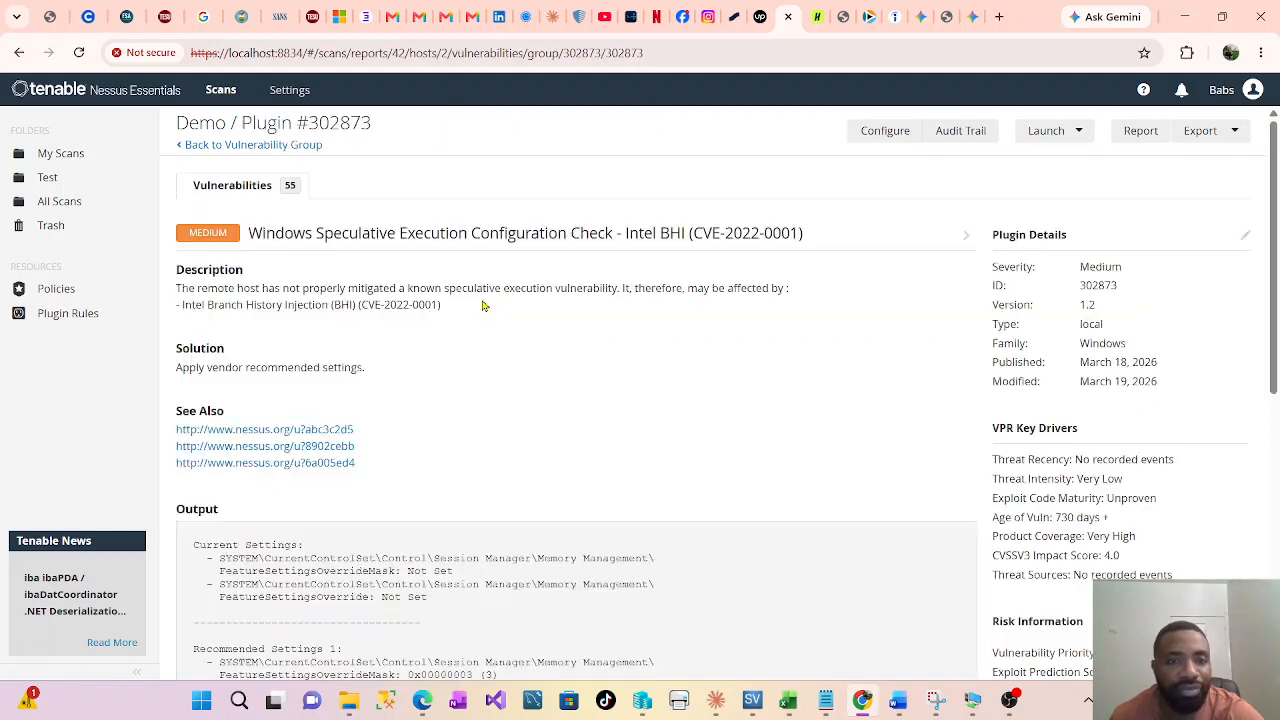
pyautogui.scroll(-3, 352, 385)
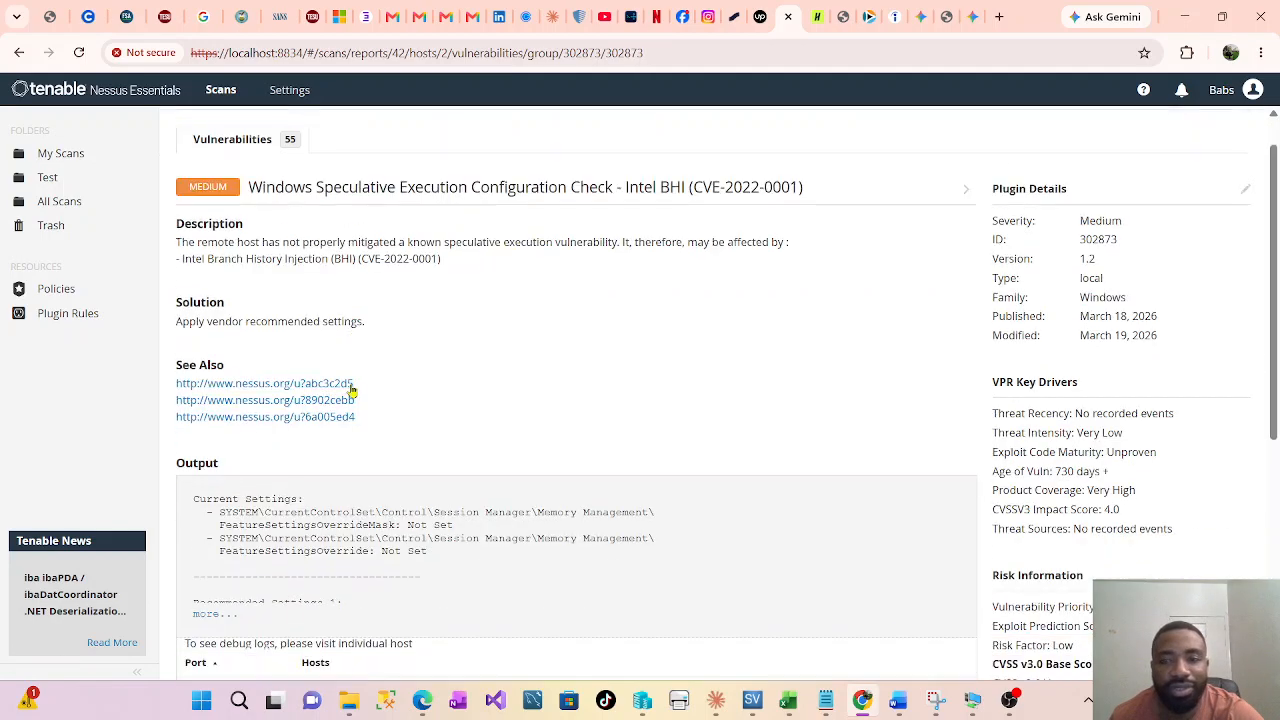
pyautogui.scroll(2, 360, 395)
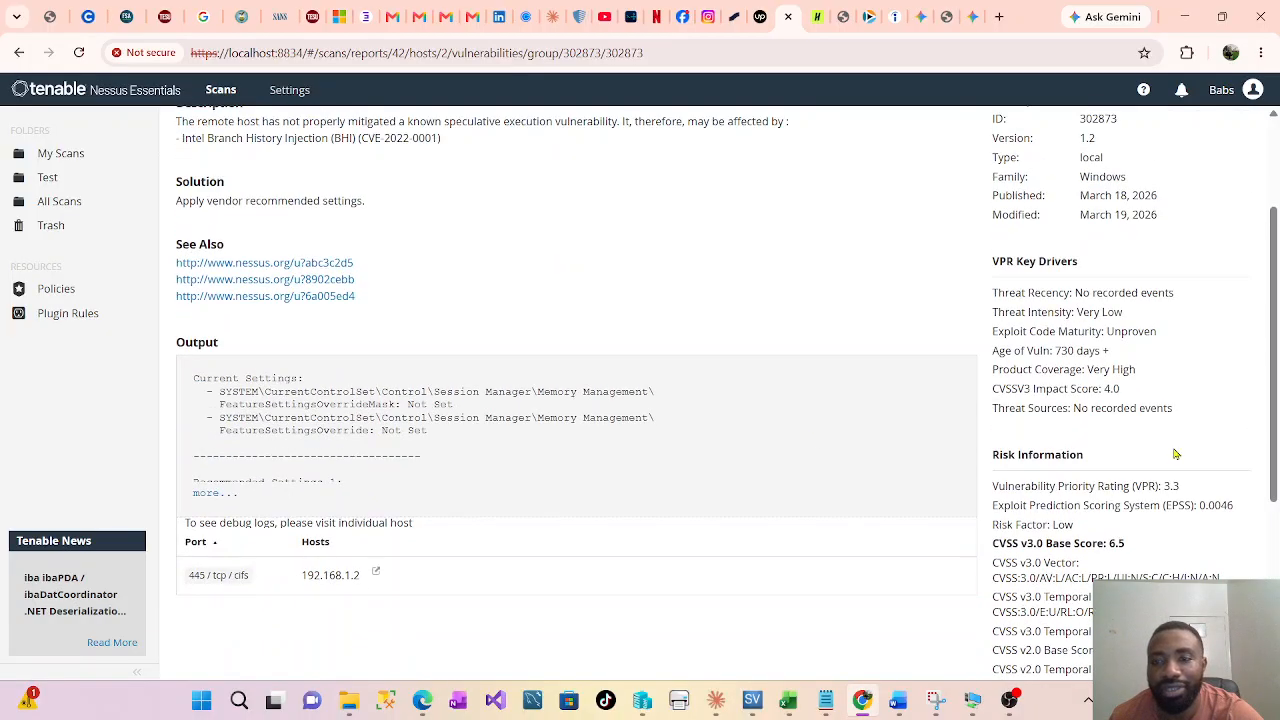
pyautogui.scroll(2, 1072, 503)
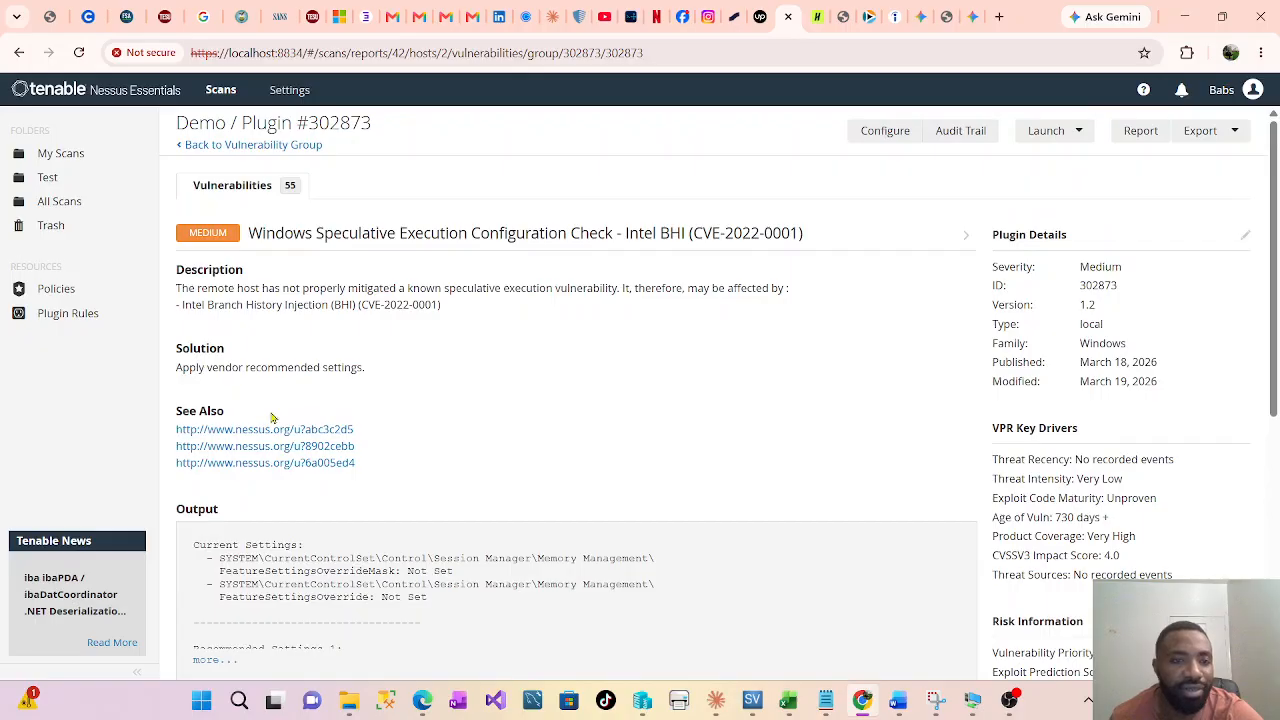
pyautogui.scroll(-1, 271, 437)
pyautogui.scroll(-3, 357, 423)
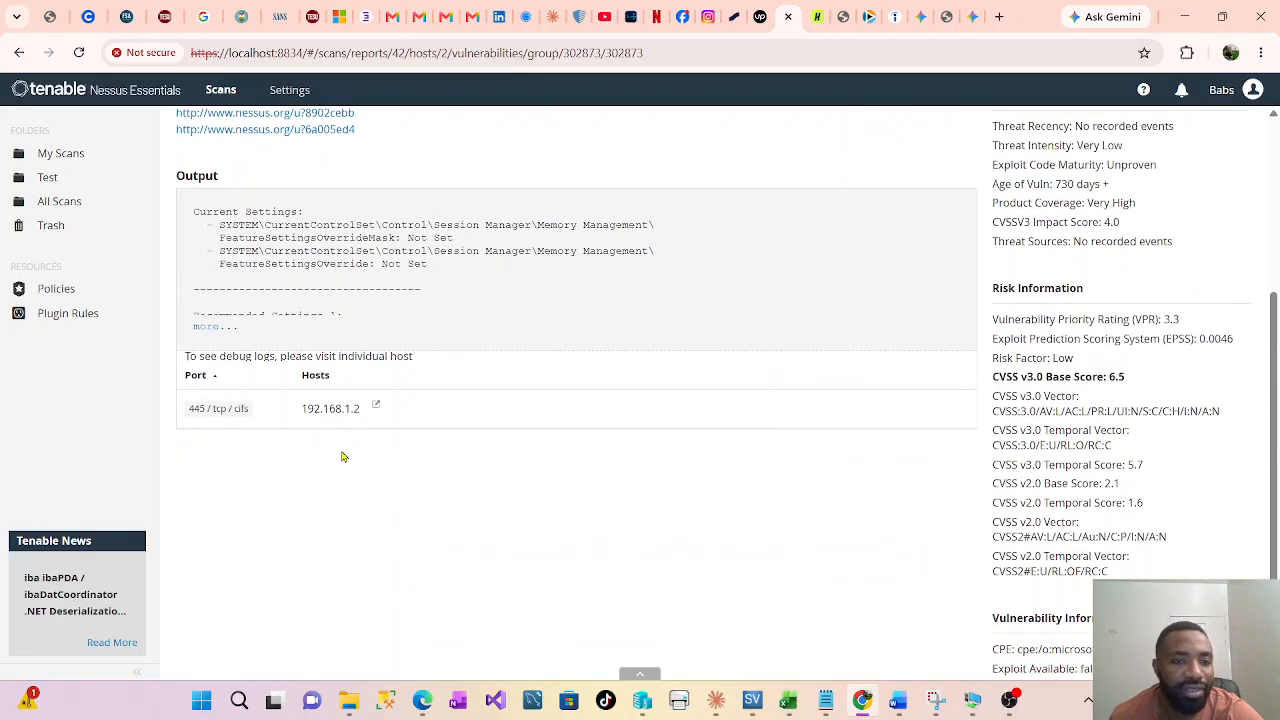
pyautogui.scroll(3, 376, 429)
pyautogui.scroll(-3, 374, 423)
pyautogui.scroll(3, 540, 390)
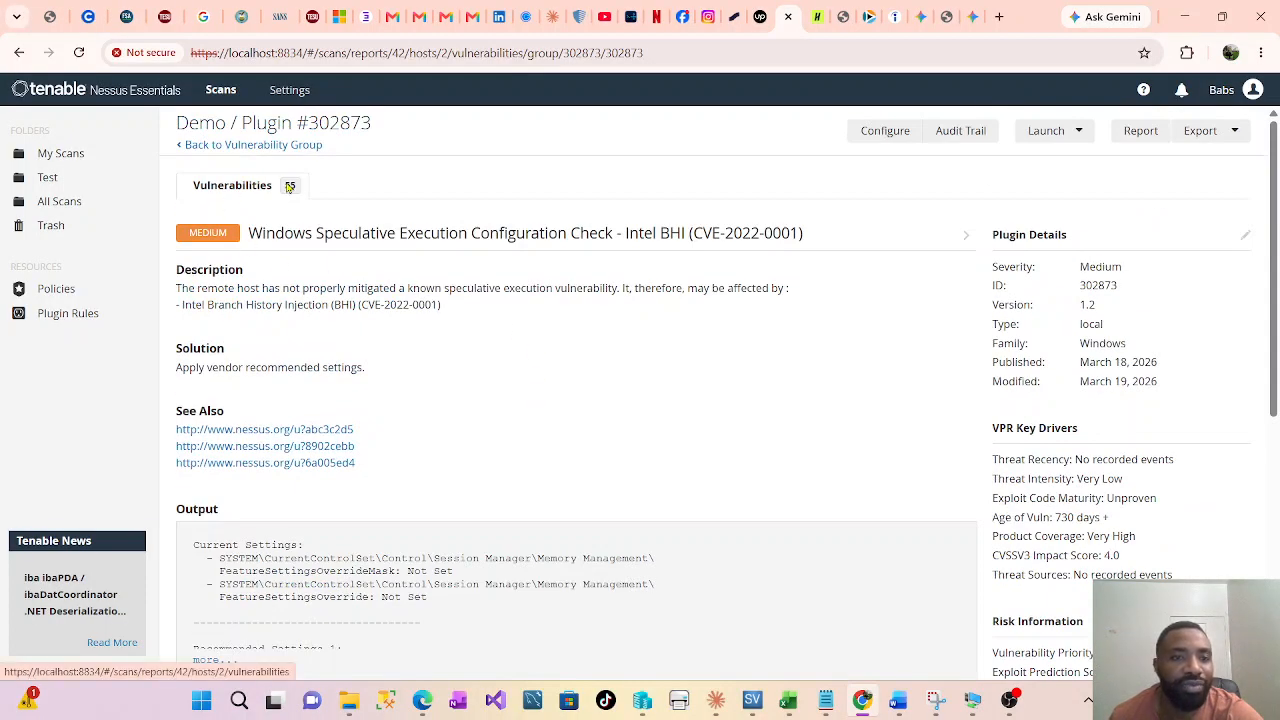
# Step: Return to the host's vulnerabilities and open the high-severity WinVerifyTrust Signature Validation finding to read its description and solution
pyautogui.click(185, 145)
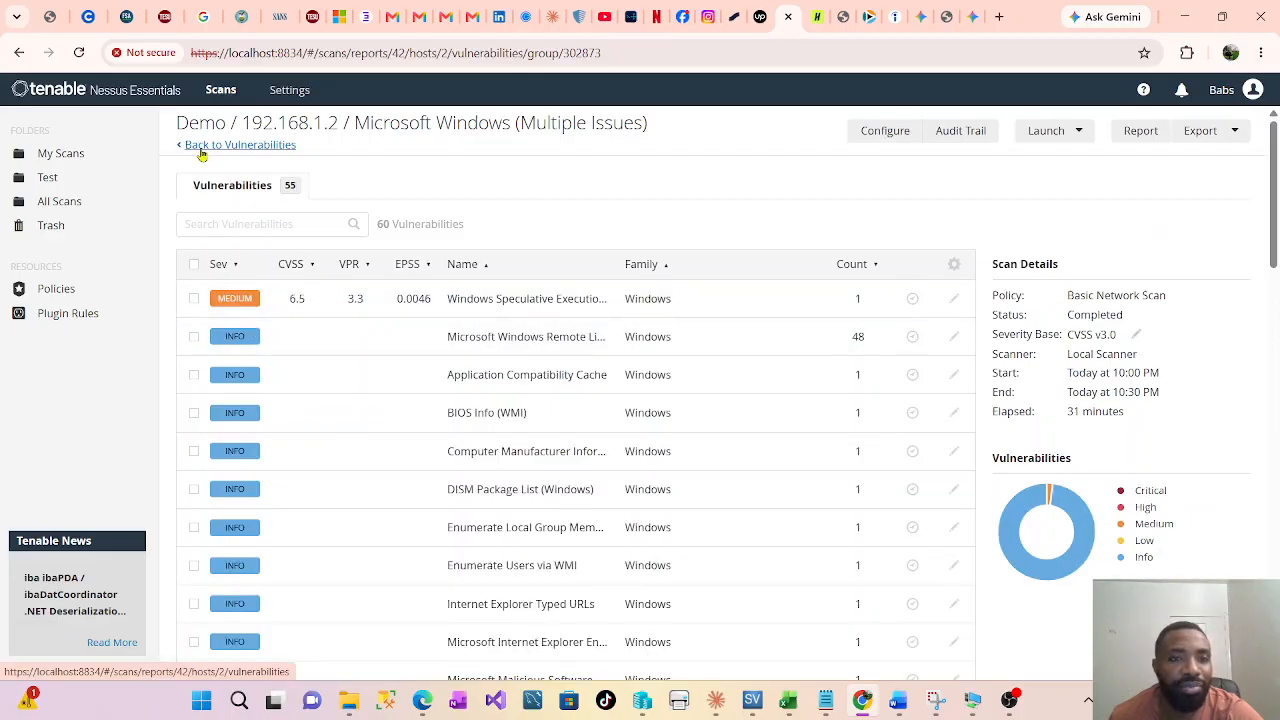
pyautogui.click(203, 152)
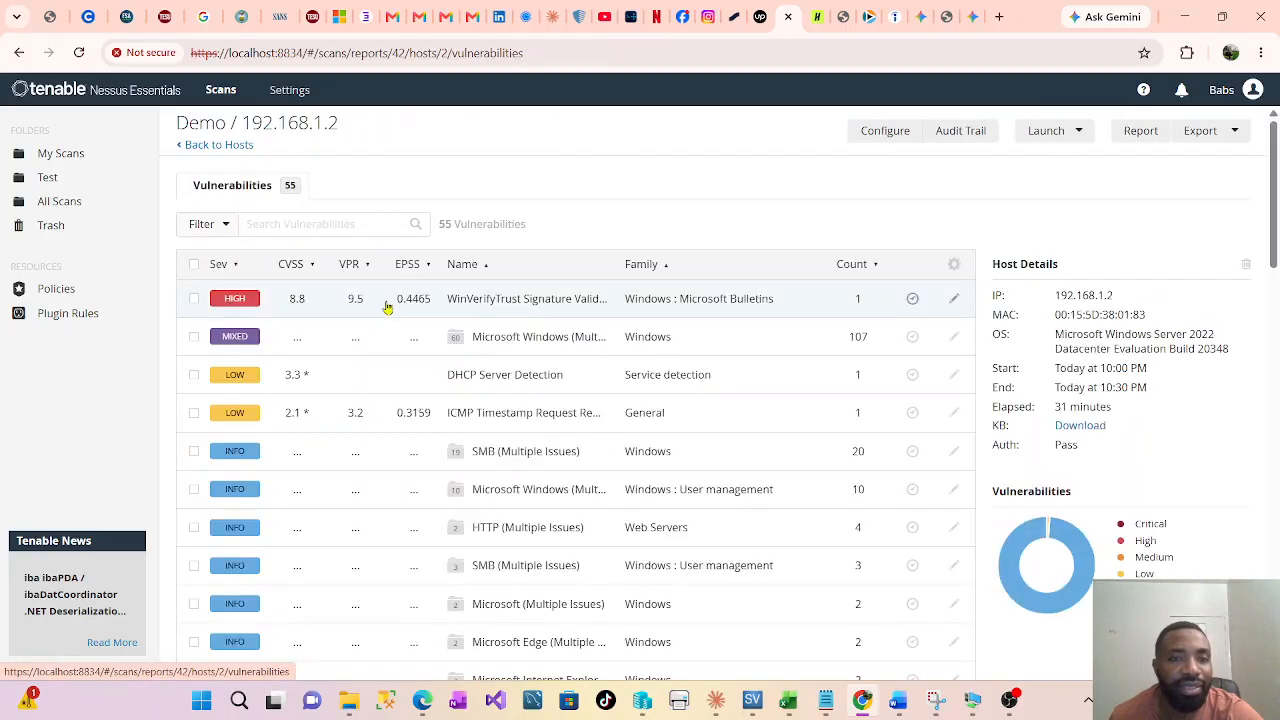
pyautogui.click(235, 299)
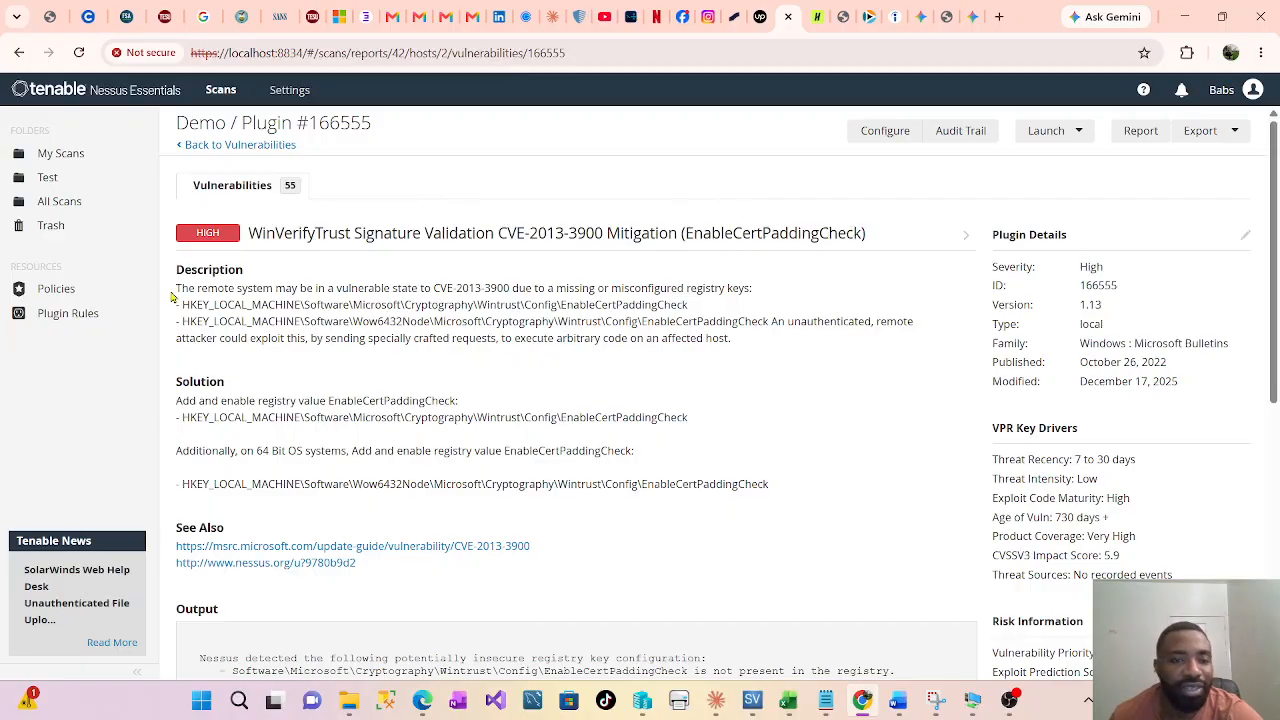
pyautogui.scroll(-1, 325, 370)
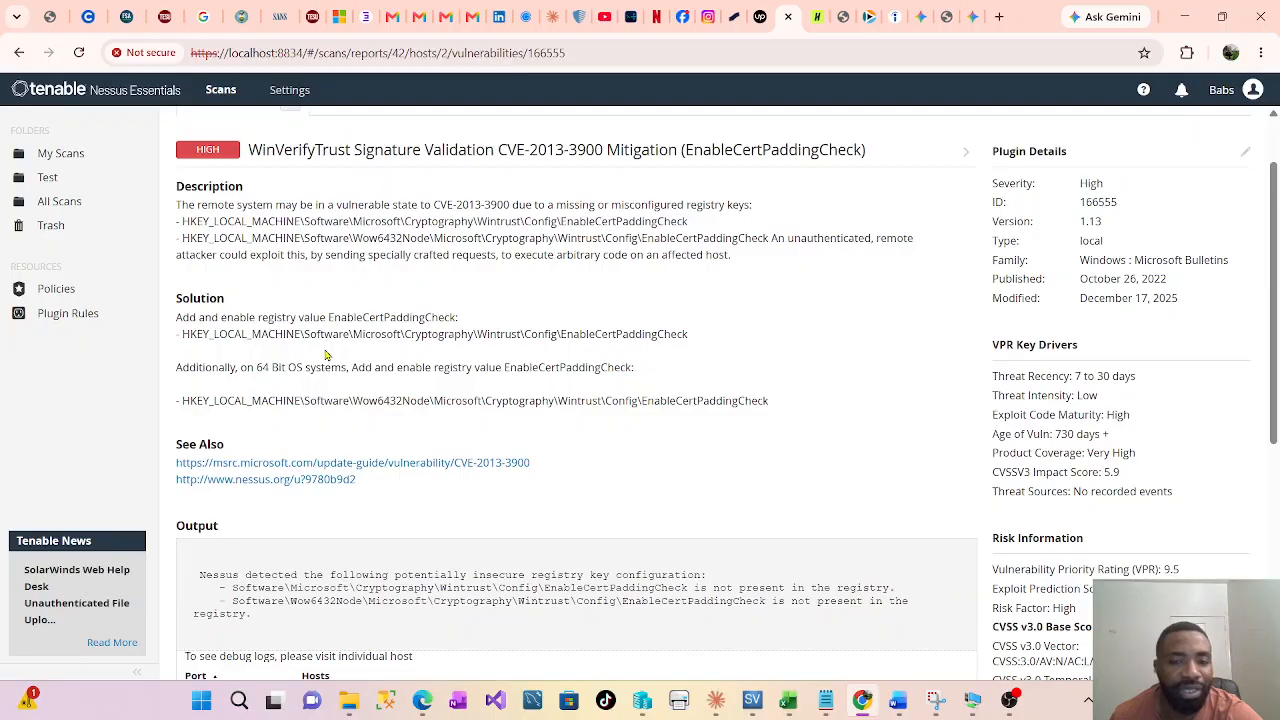
# Step: Examine the WinVerifyTrust finding's output, affected host and port, and risk information
pyautogui.scroll(-4, 432, 420)
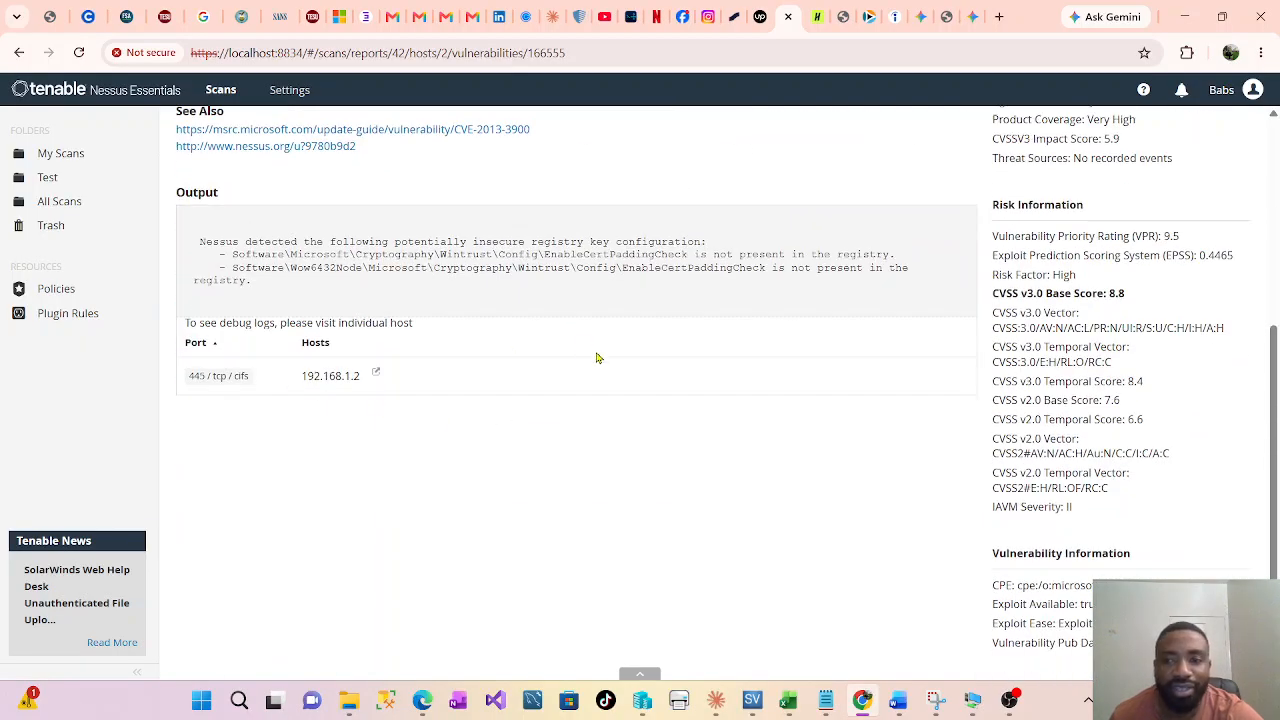
pyautogui.scroll(4, 1160, 348)
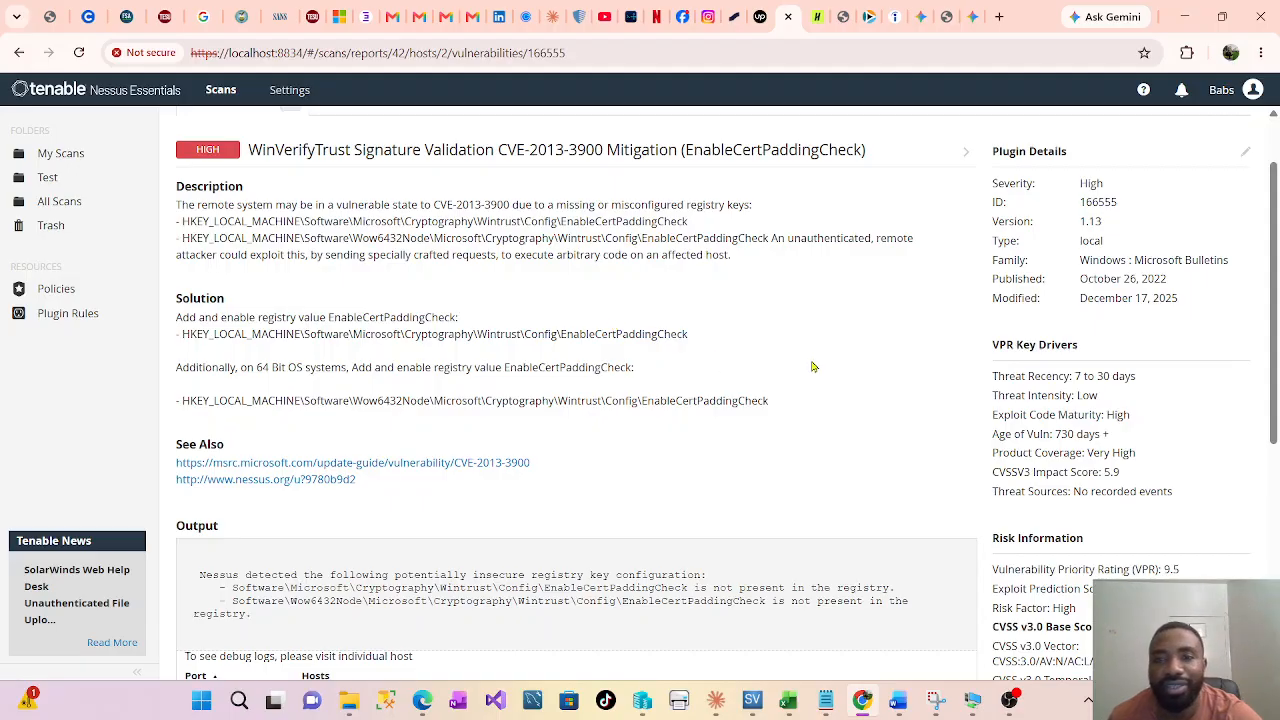
pyautogui.scroll(1, 813, 360)
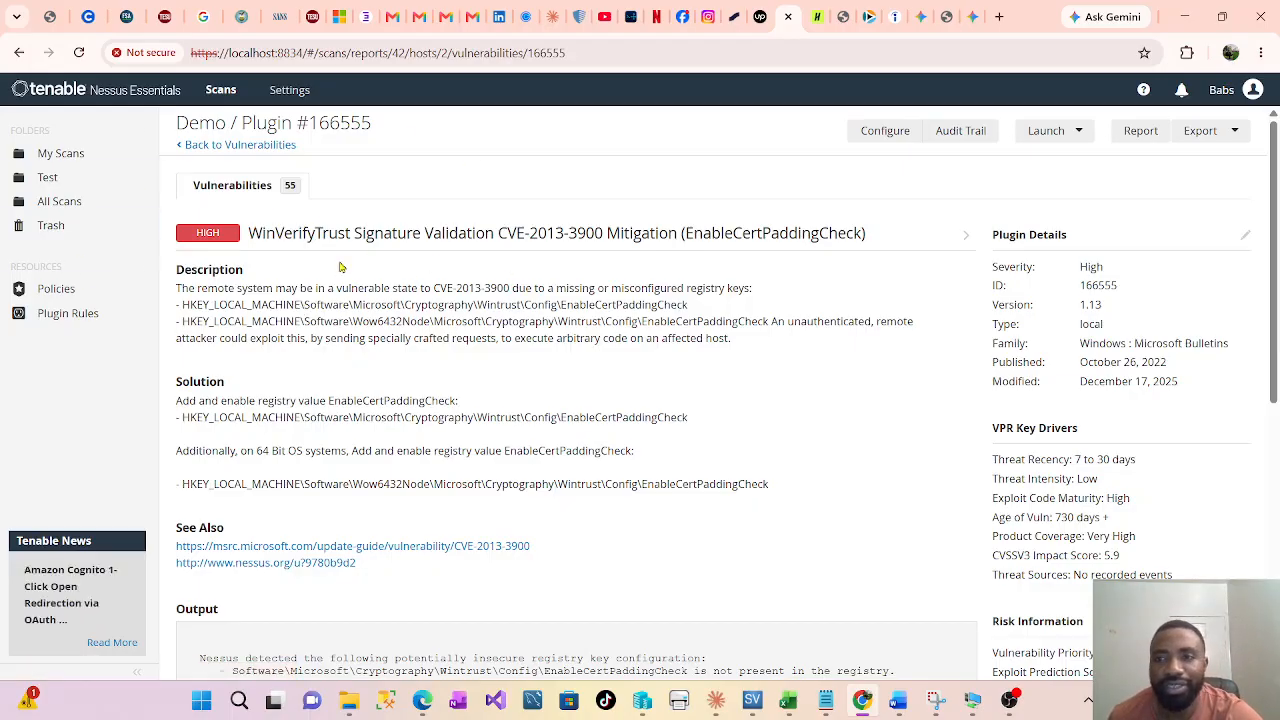
# Step: Try to export the Demo scan results and generate a report, dismissing each notice
pyautogui.click(1236, 136)
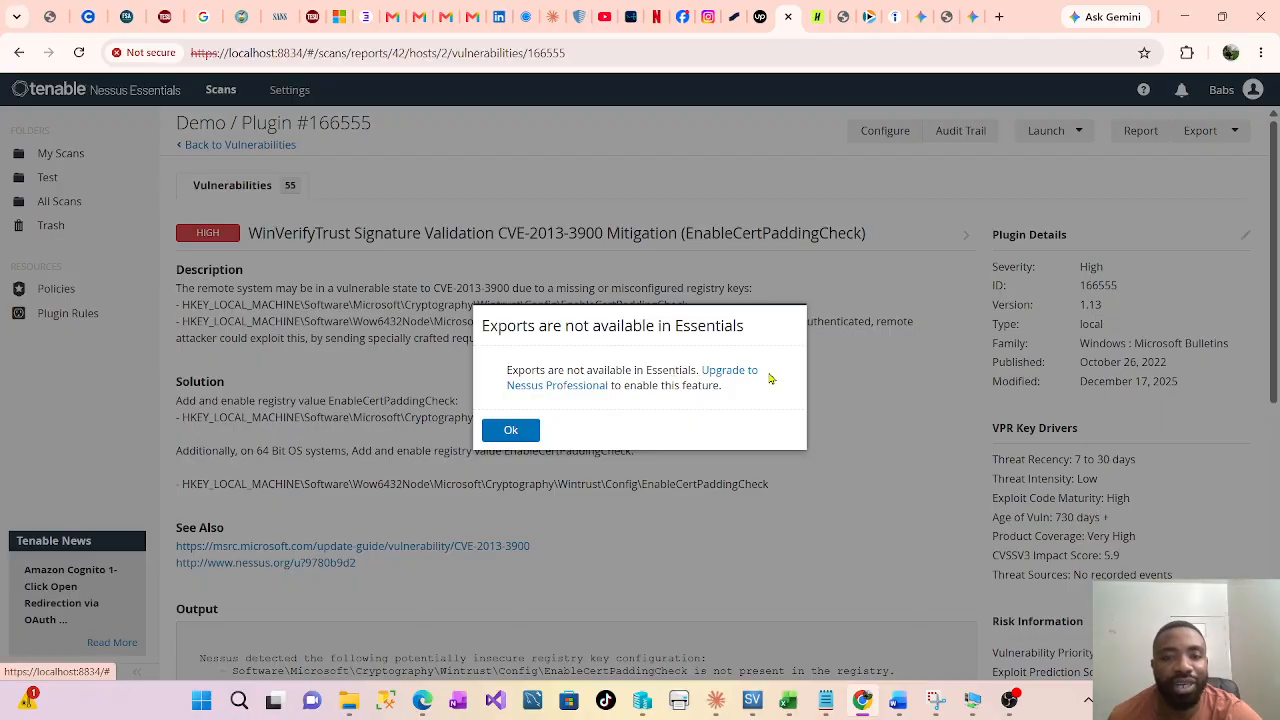
pyautogui.click(502, 441)
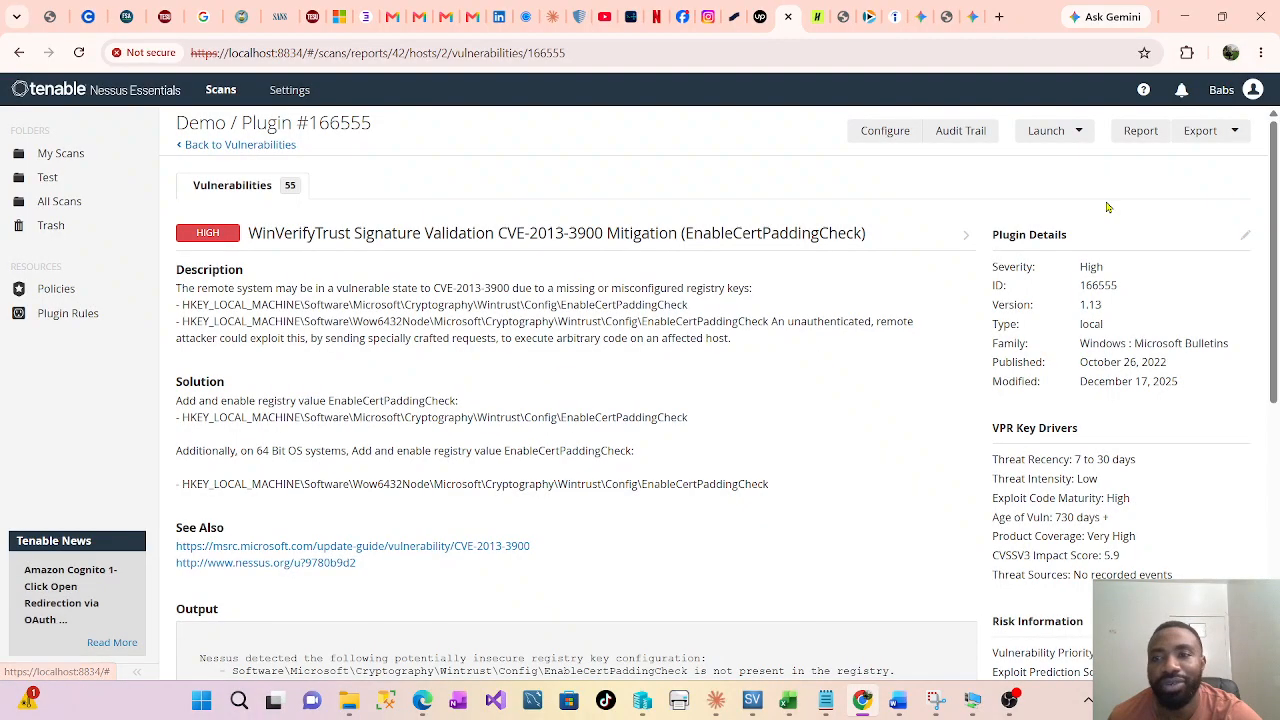
pyautogui.click(1145, 138)
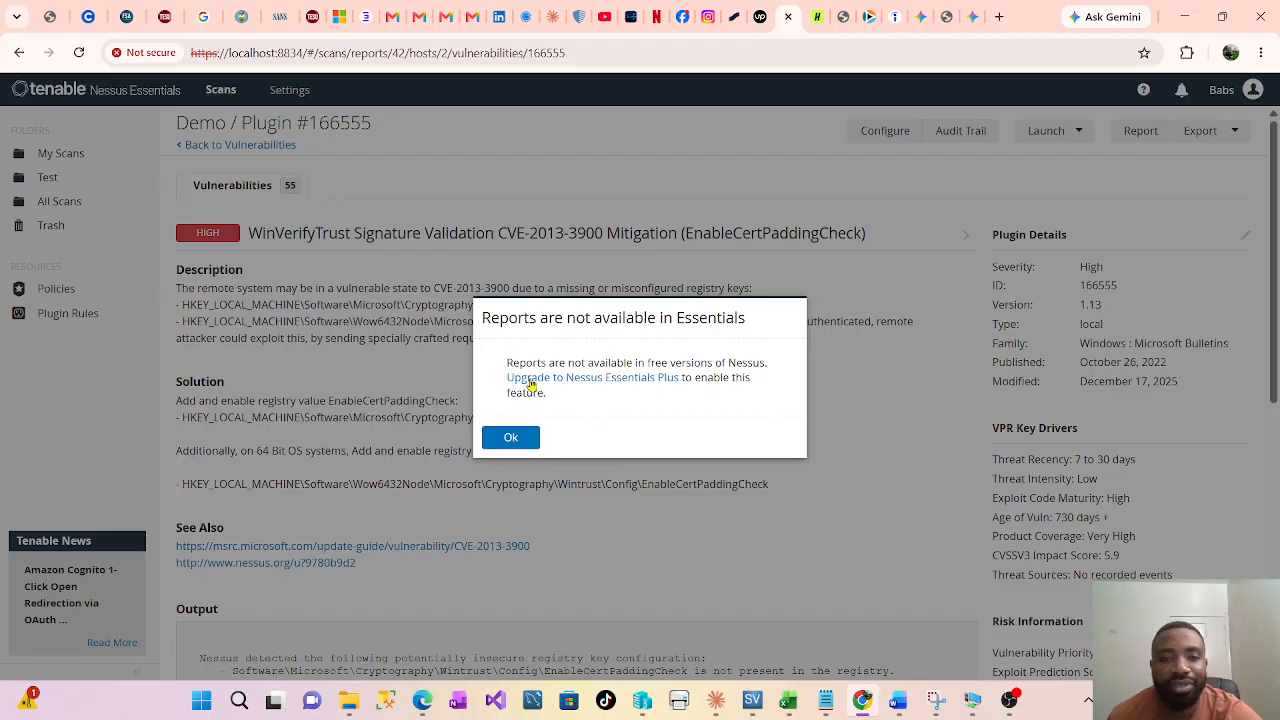
pyautogui.click(512, 437)
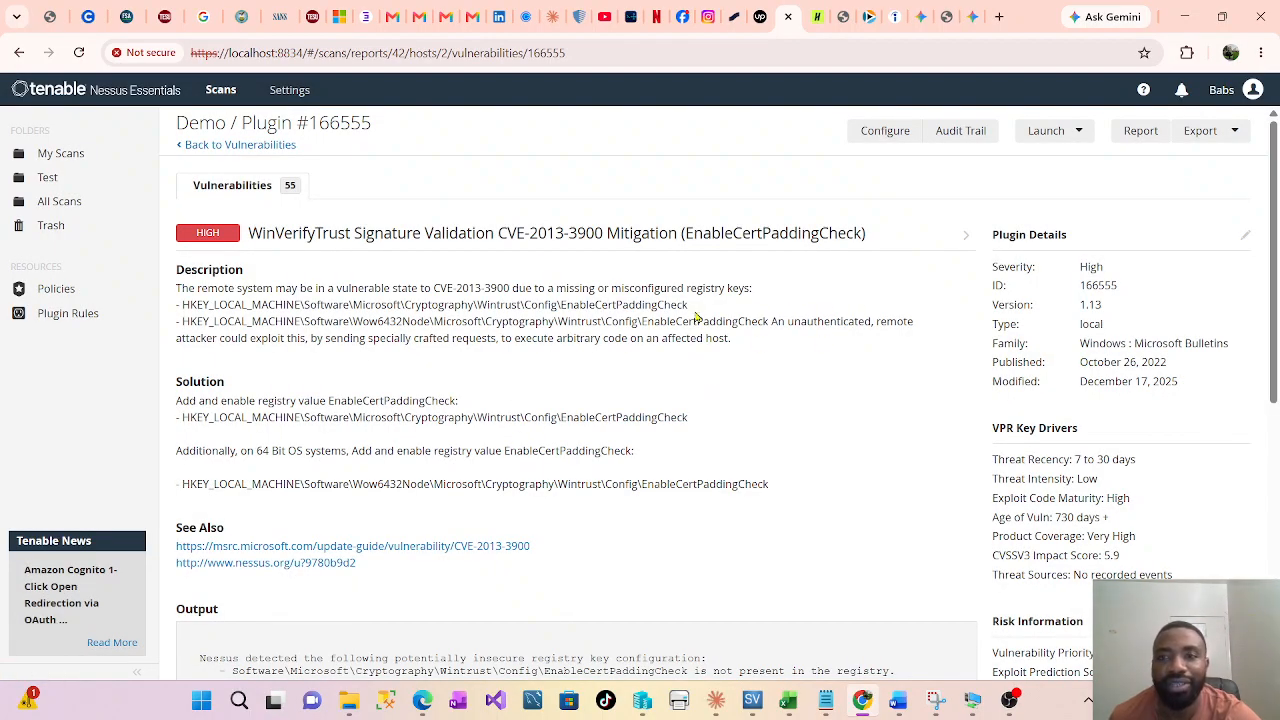
# Step: Check the Demo scan's launch options and review the WinVerifyTrust finding's output, risk, vulnerability and reference information
pyautogui.click(1086, 137)
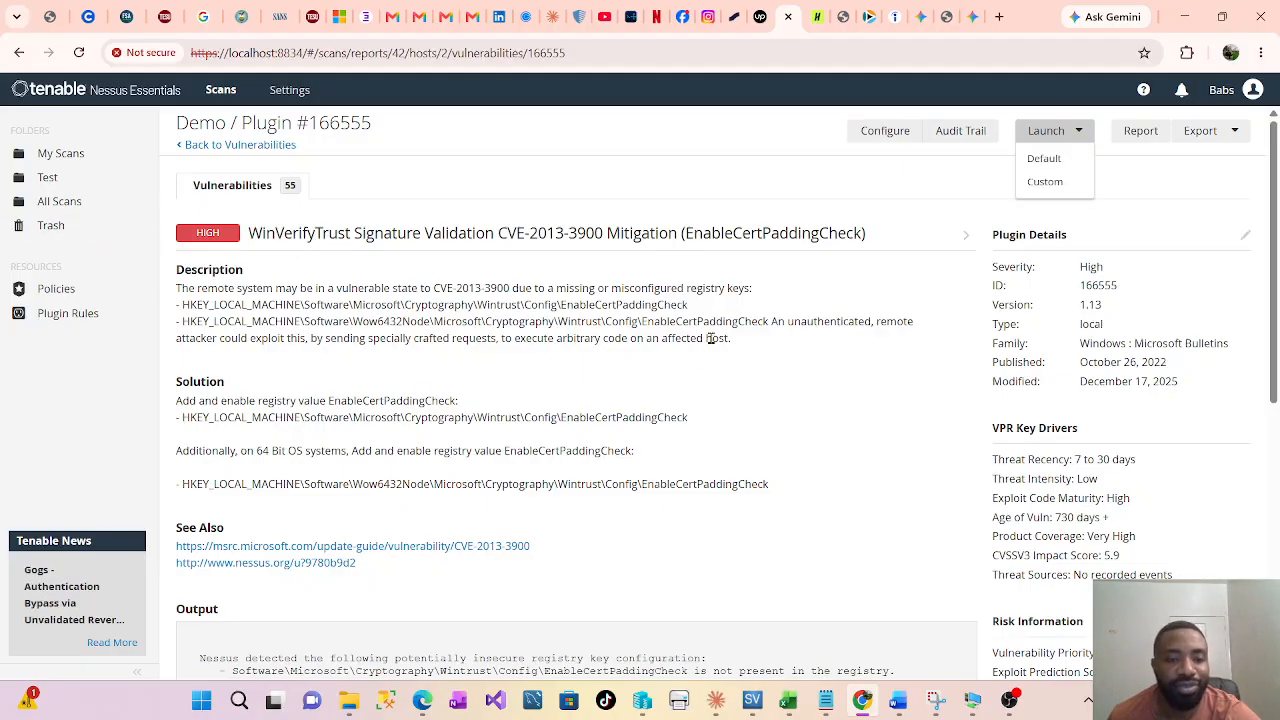
pyautogui.scroll(-2, 450, 410)
pyautogui.scroll(-4, 480, 480)
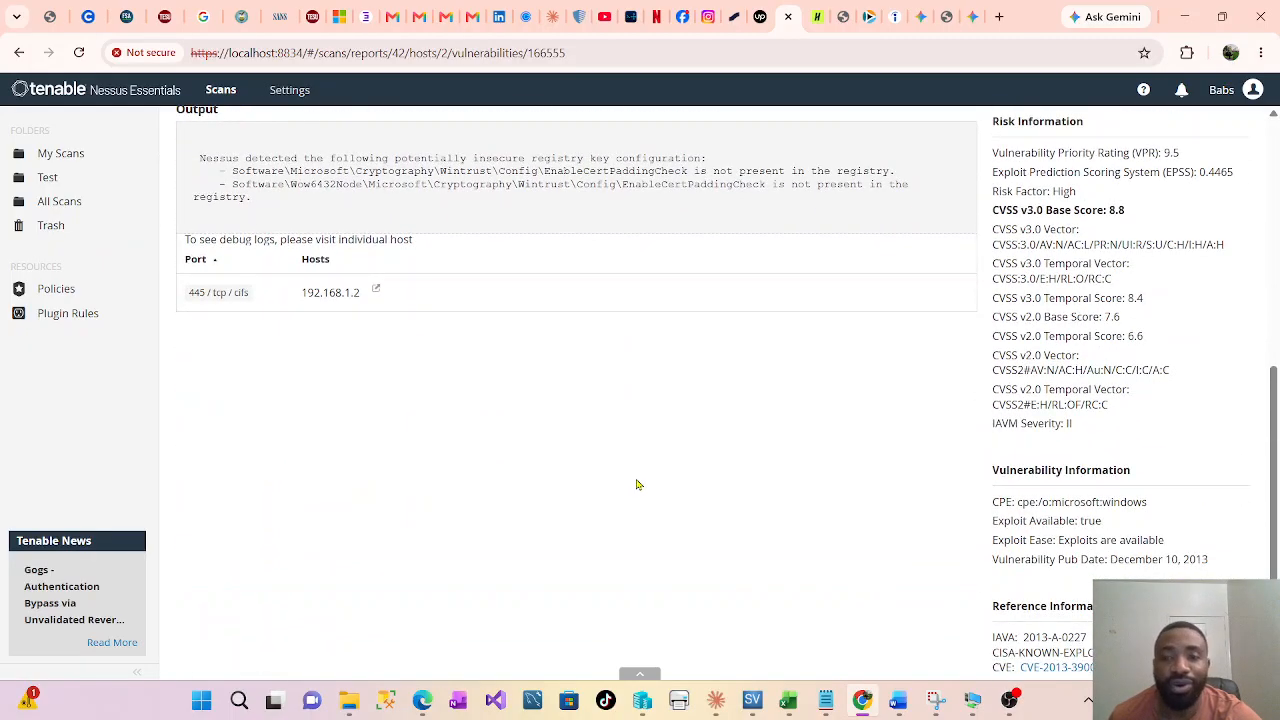
pyautogui.scroll(6, 637, 483)
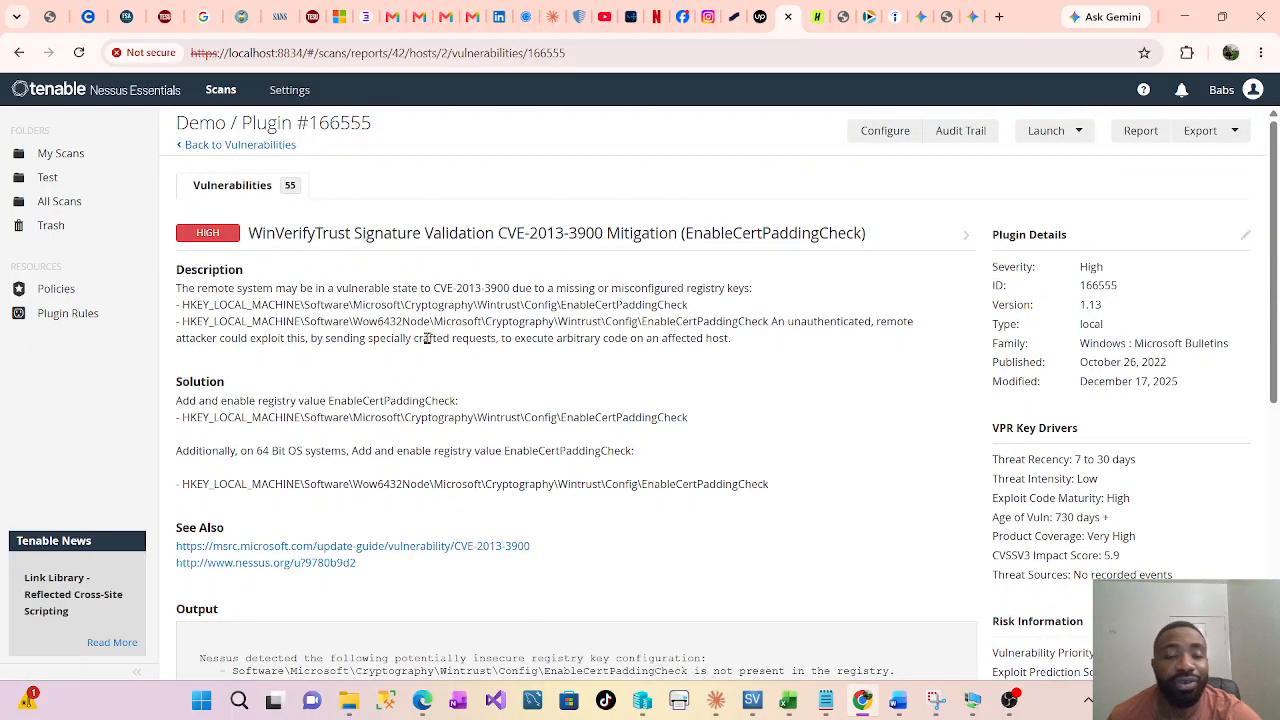